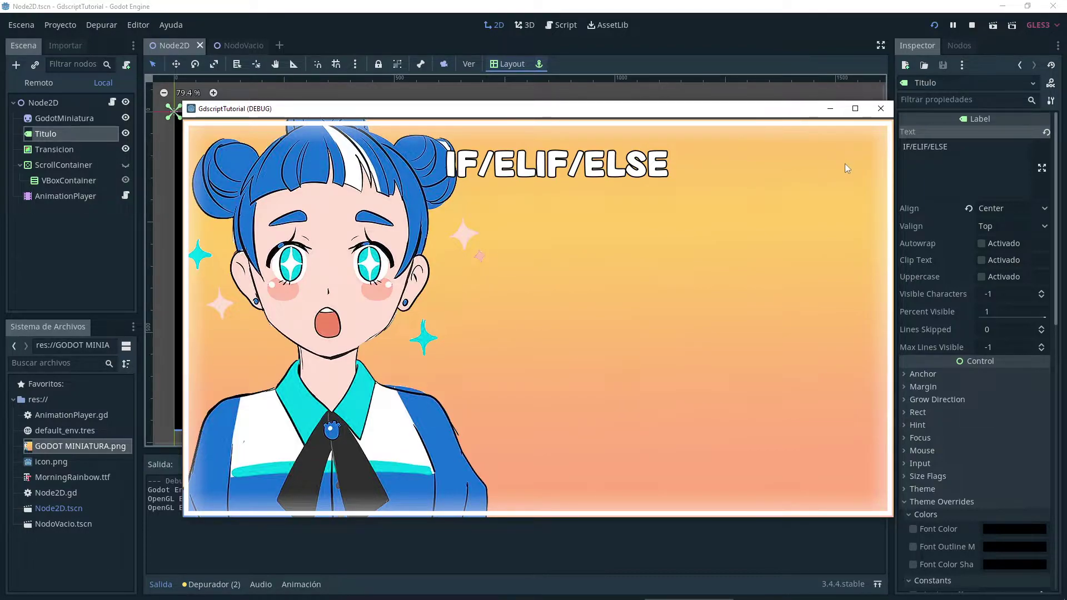
Stop the running debug game and highlight the if keyword on line 10 of Node2D.gd.
click(880, 108)
double_click(356, 219)
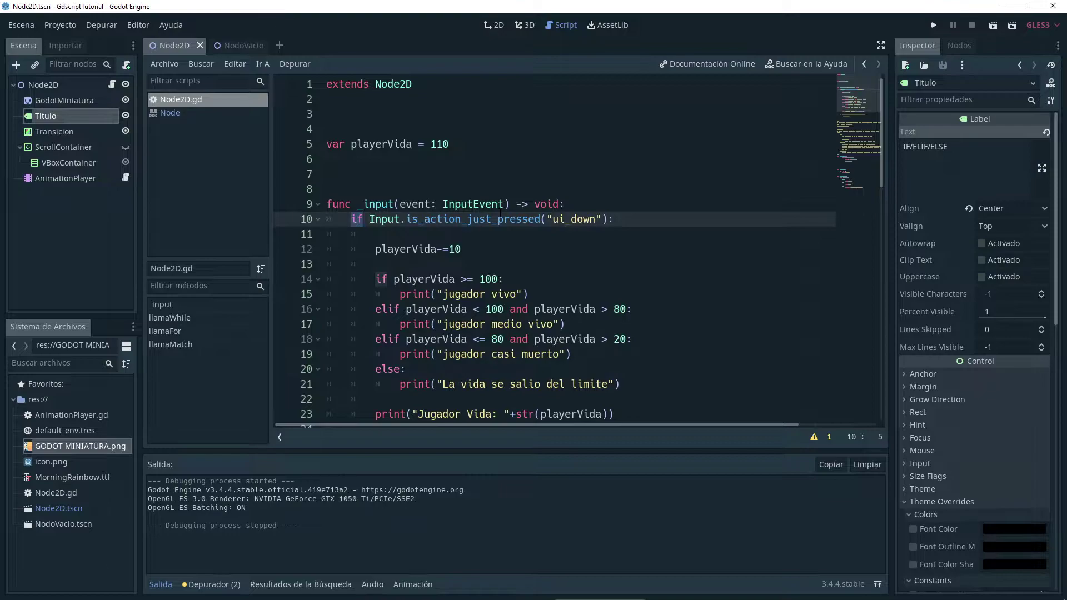
scroll(500, 216, down, 1)
scroll(501, 214, up, 1)
ctrl+scroll(519, 215, up, 3)
click(520, 216)
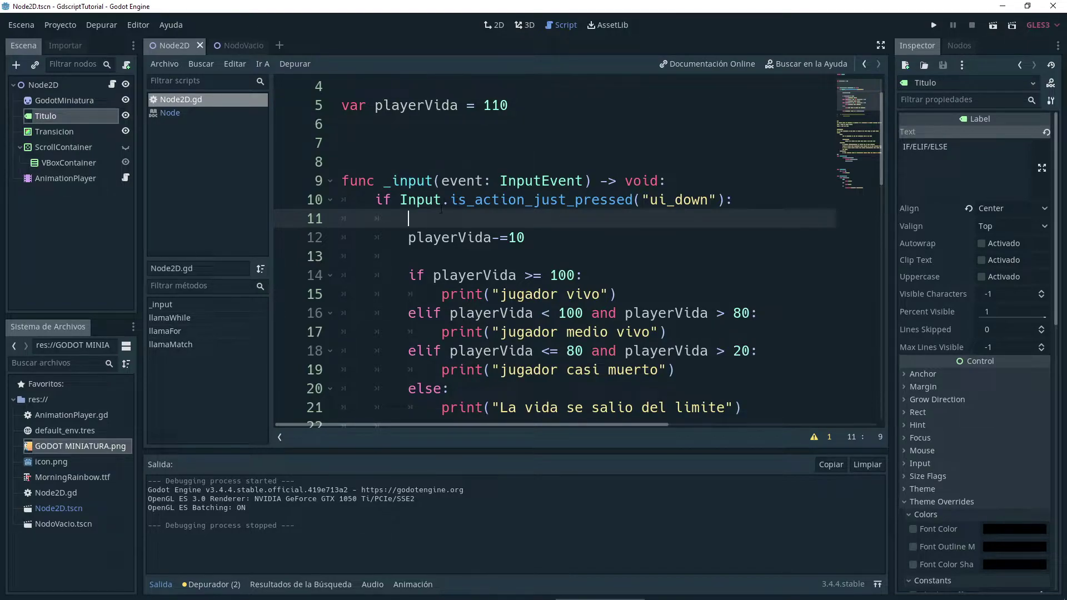
ctrl+scroll(484, 212, down, 1)
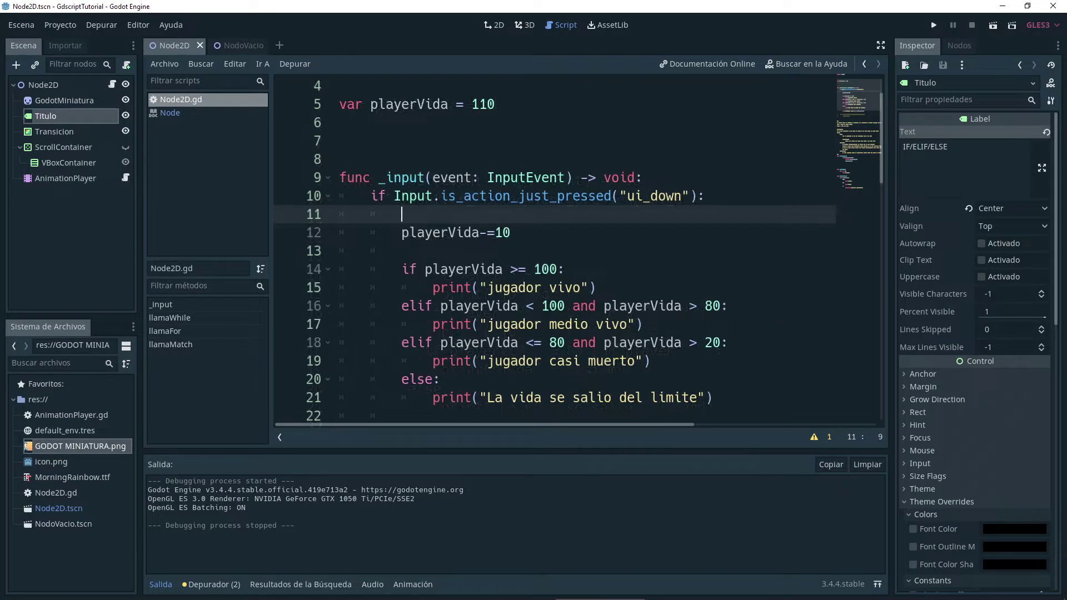
drag(704, 195, 378, 195)
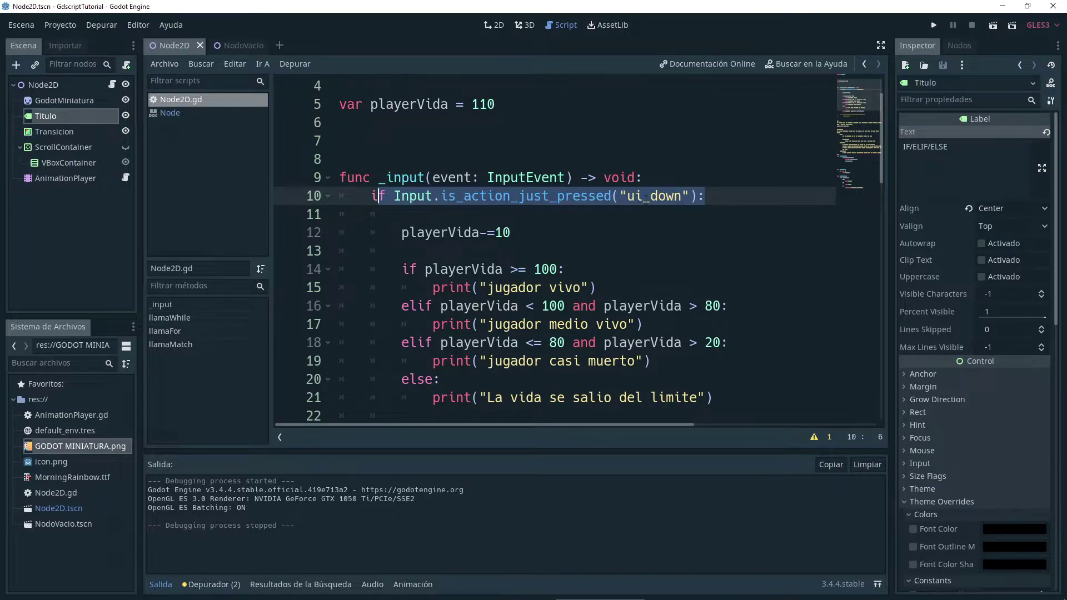
scroll(646, 198, down, 1)
drag(340, 194, 628, 251)
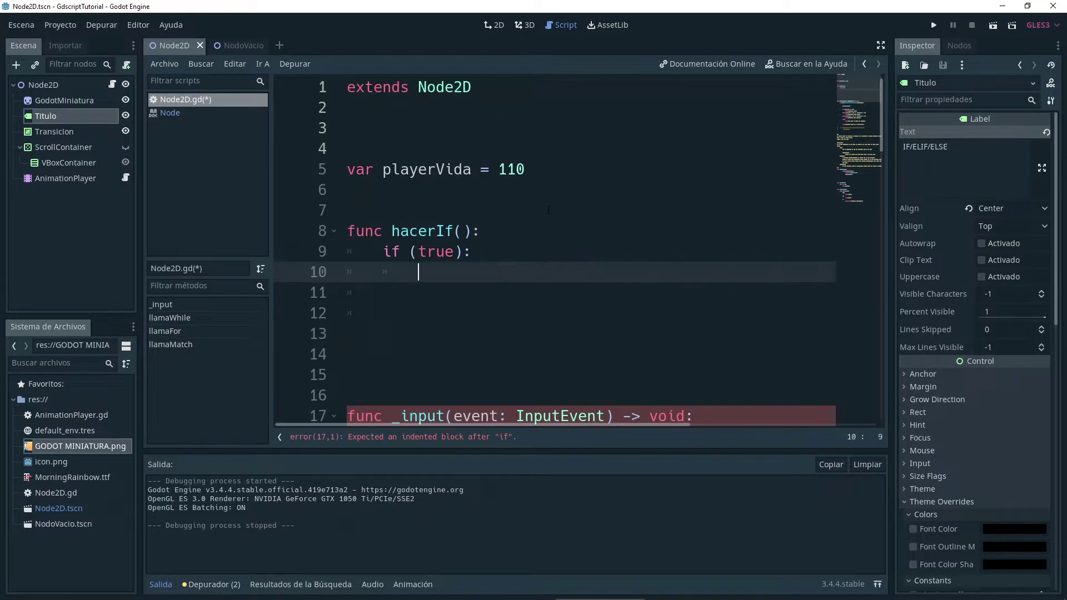
Highlight the if (true) statement, its true condition and its empty body.
drag(492, 267, 390, 251)
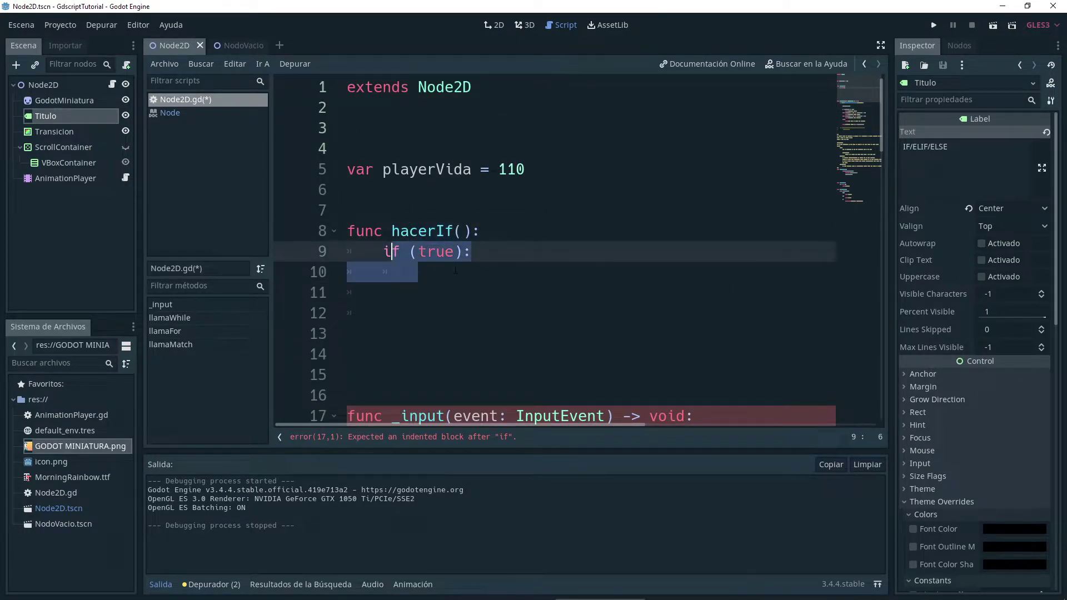
click(466, 265)
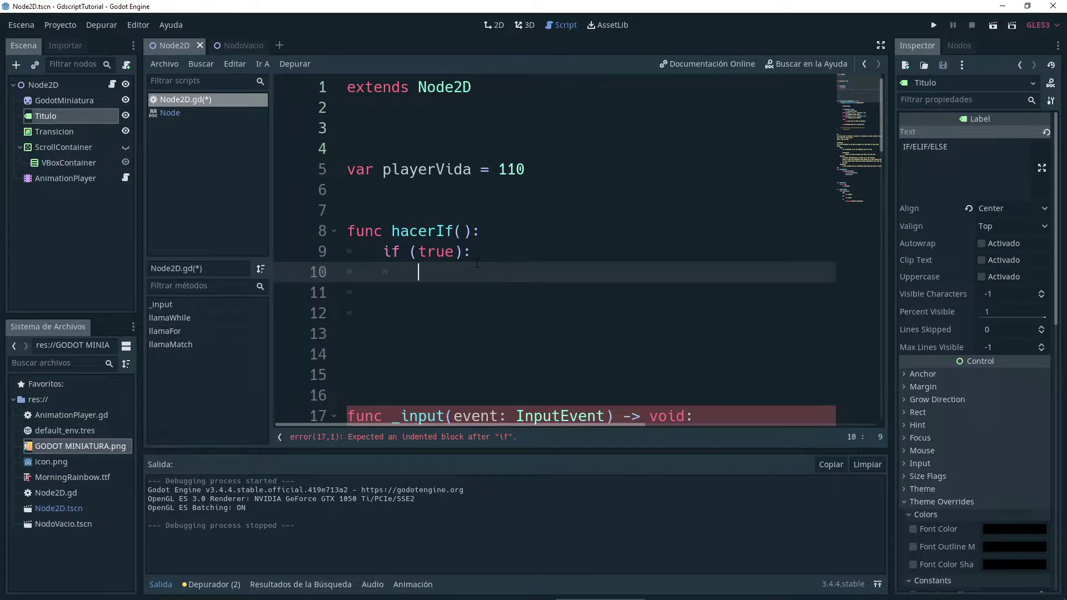
ctrl+scroll(475, 263, up, 1)
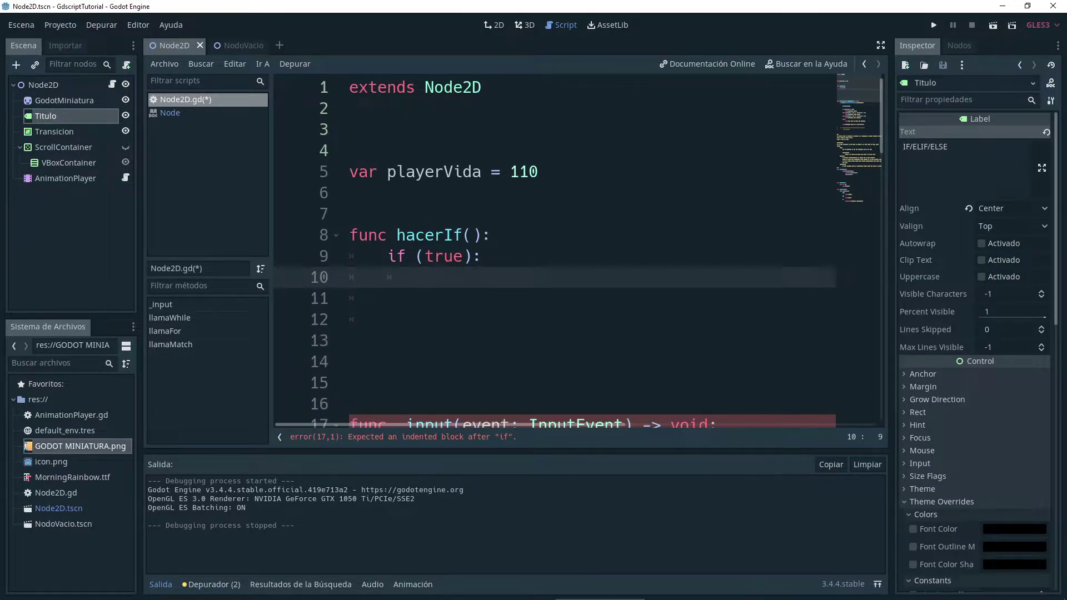
drag(475, 266, 388, 256)
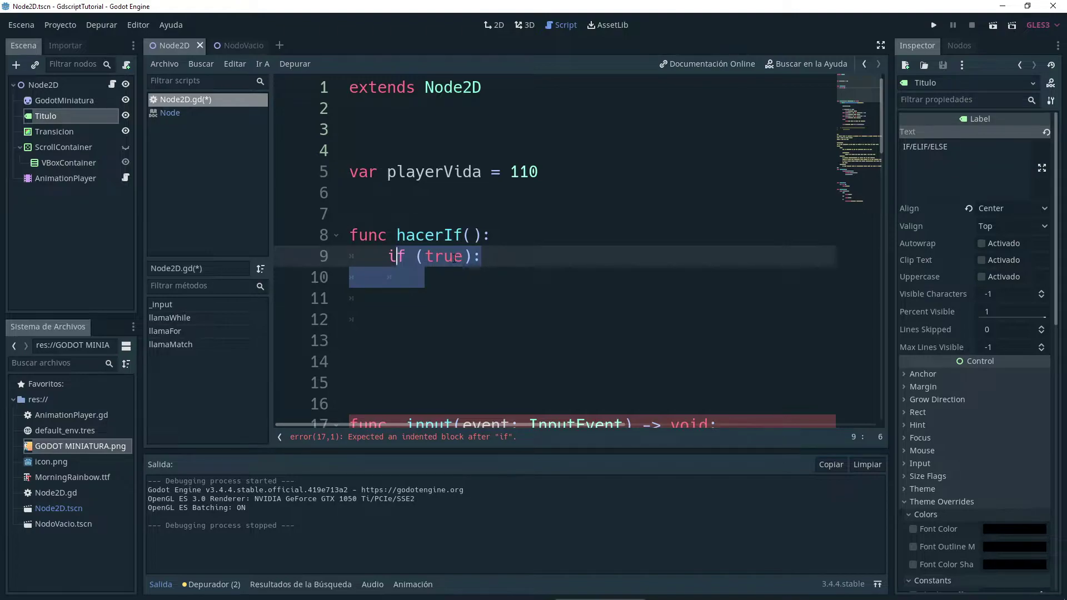
double_click(439, 257)
drag(455, 274, 397, 257)
click(428, 270)
double_click(441, 258)
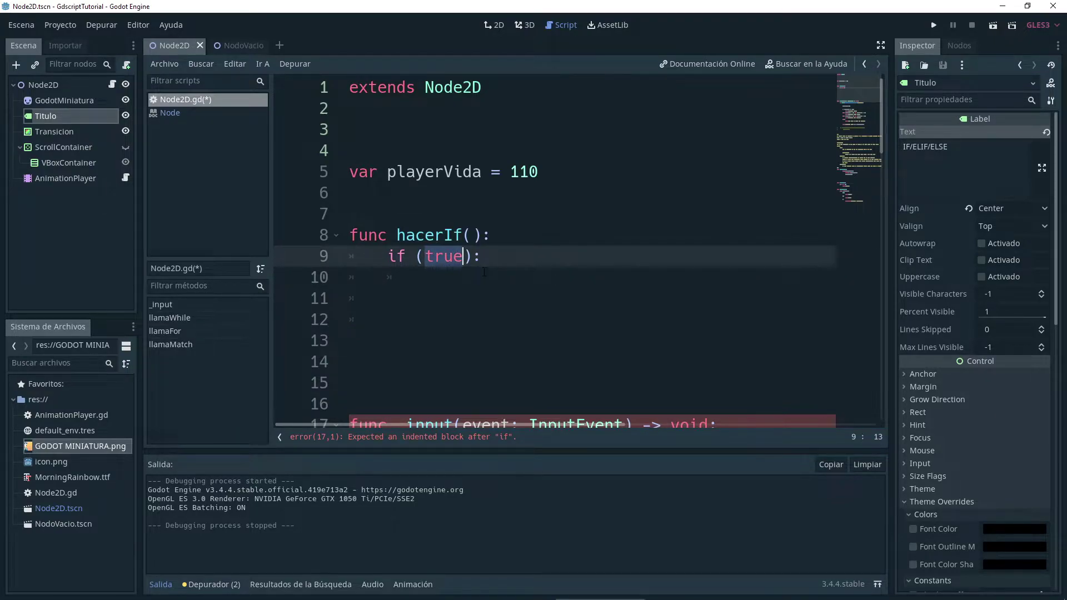
Write playerVida-=1 inside the if (true) body, then highlight hacerIf and playerVida.
click(485, 272)
text(playerVida-=1)
drag(564, 280, 347, 235)
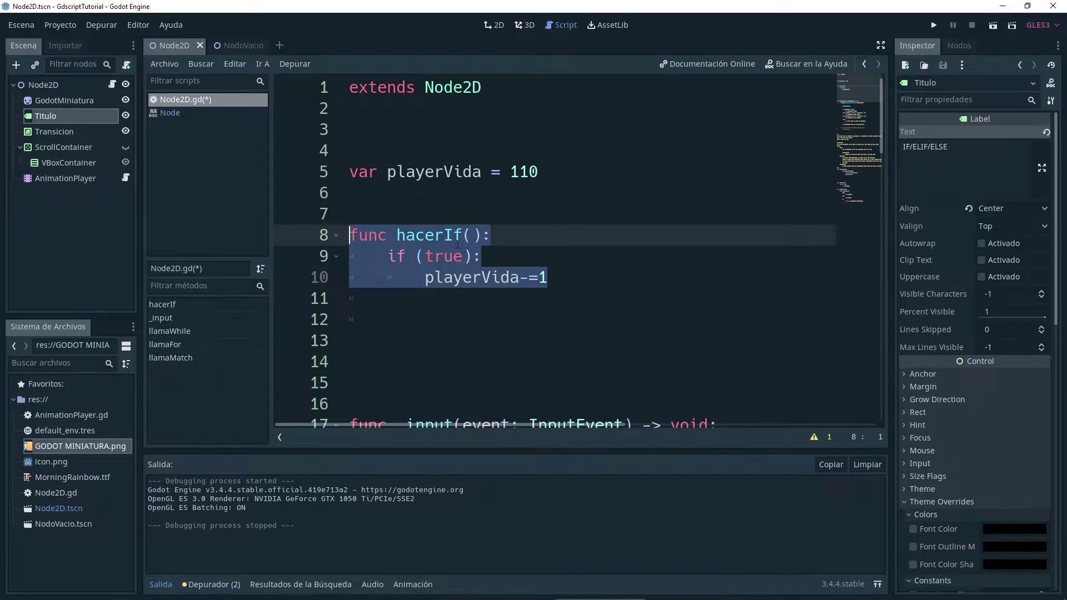
click(444, 256)
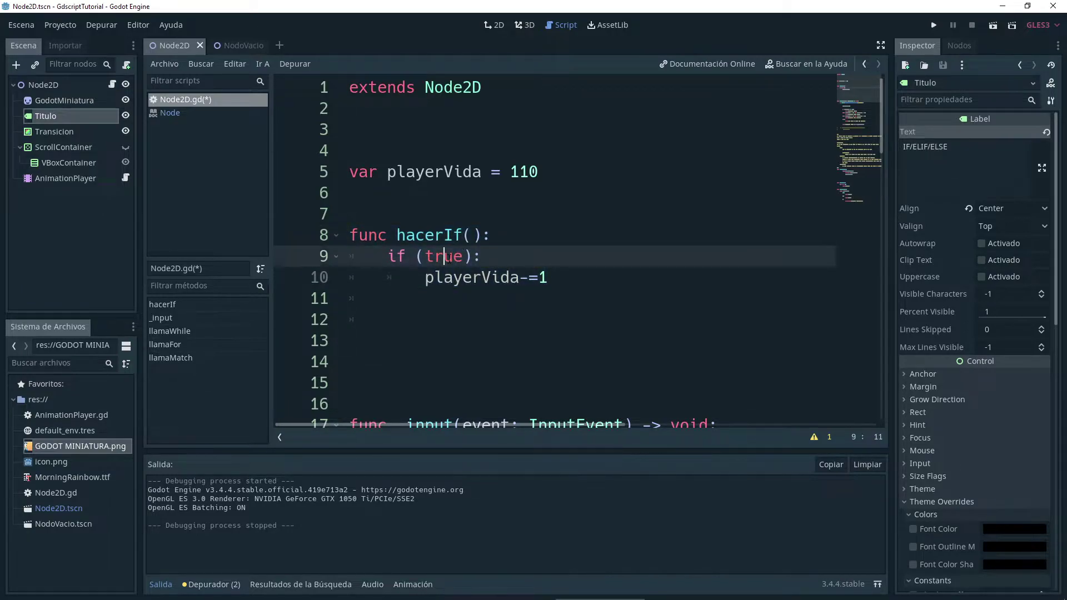
double_click(472, 278)
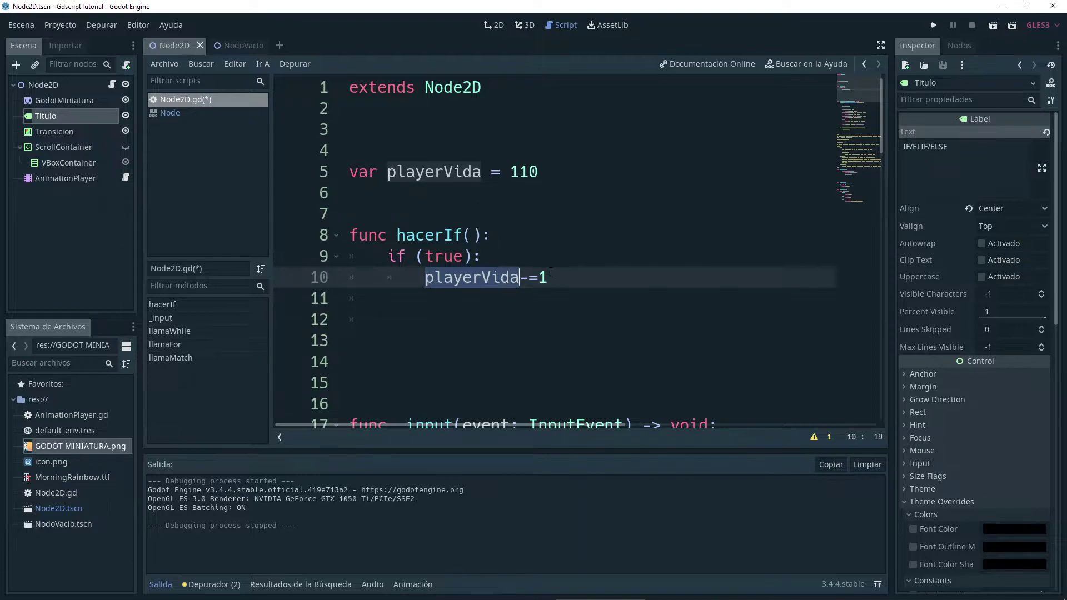
click(552, 274)
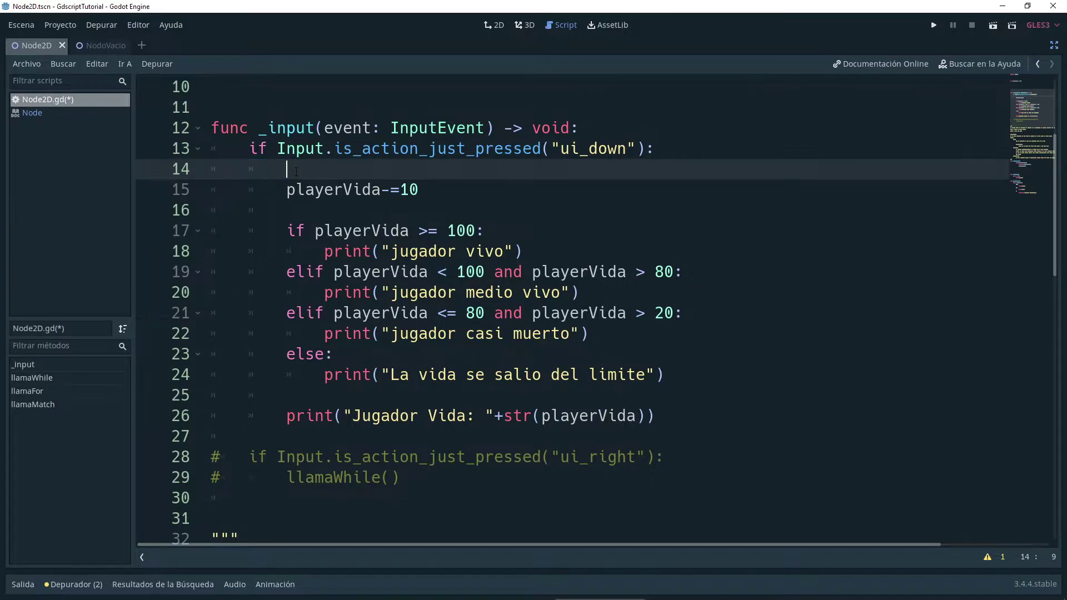
Clear the indentation on blank line 14 under the ui_down check and type player-=.
drag(276, 172, 222, 168)
key(BackSpace)
key(Tab)
key(Up)
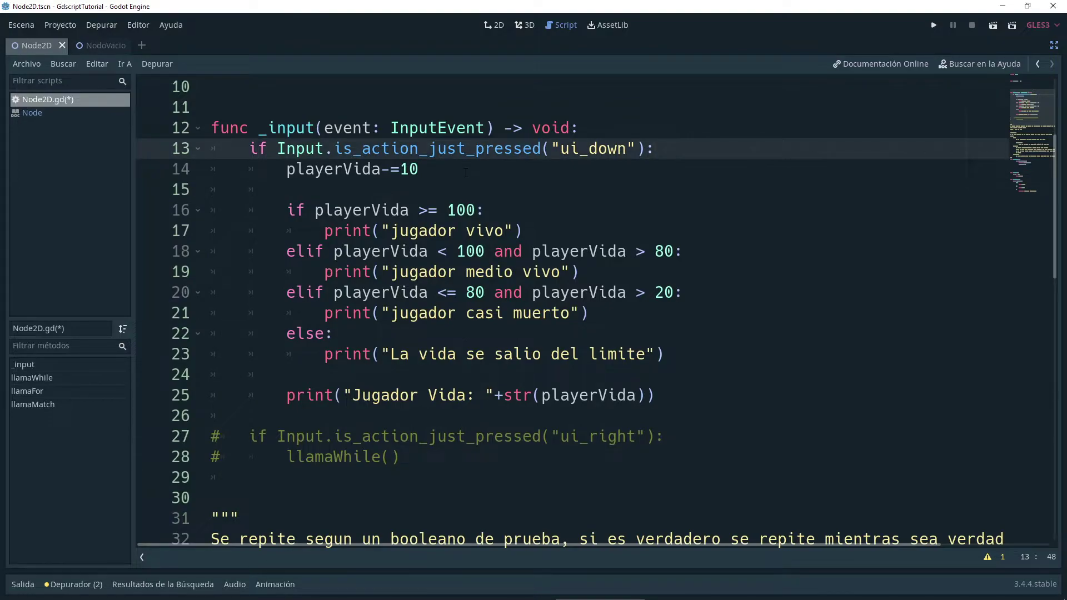
key(Down)
key(BackSpace)
text(player)
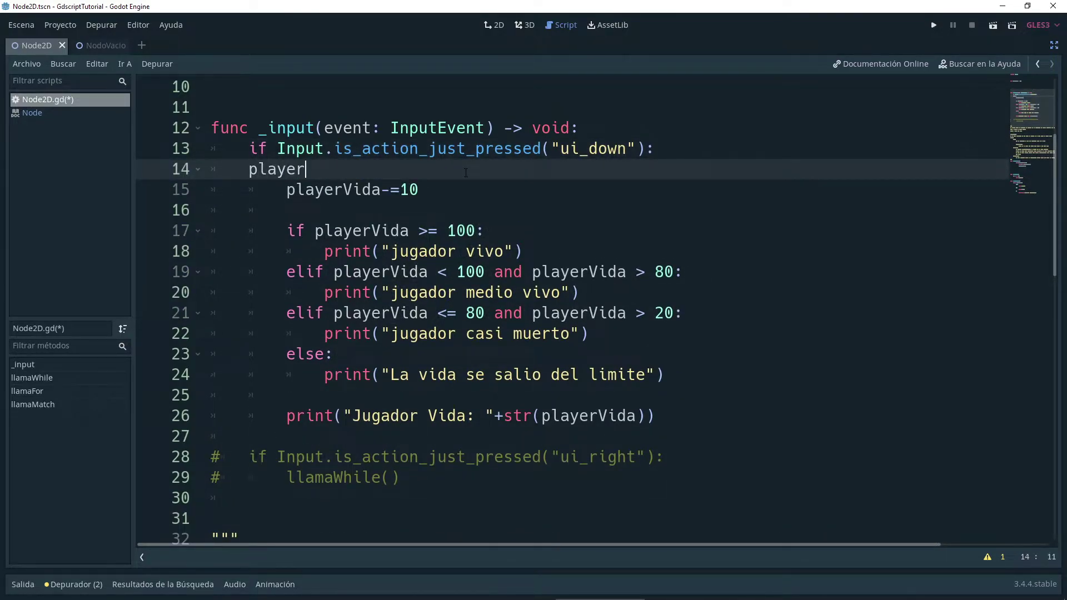
text(-=10)
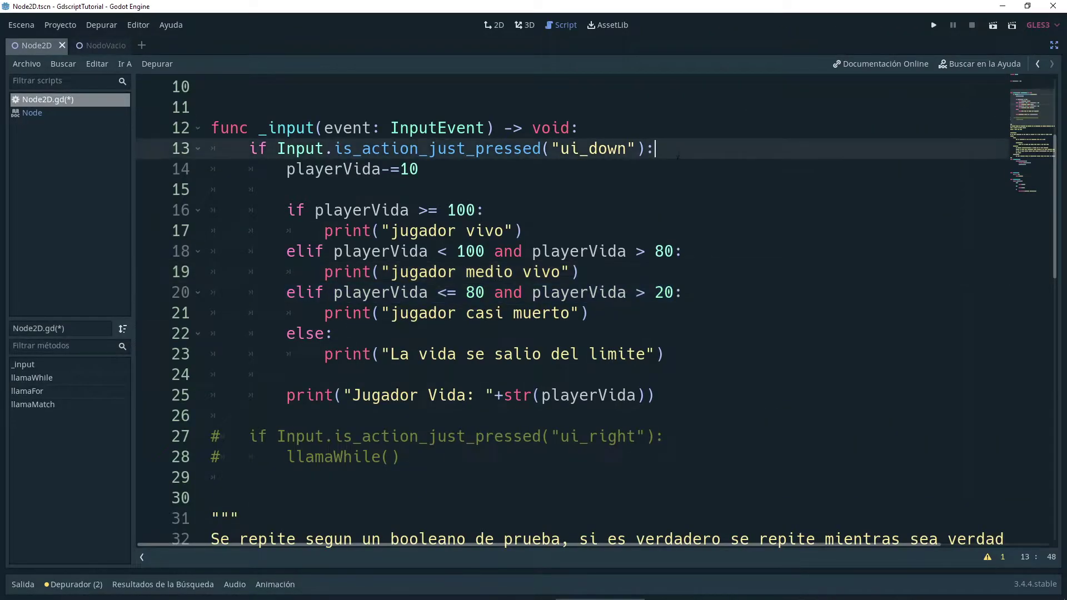
Highlight the ui_down check body and undo to restore the if (true and true) block.
mouse_move(211, 169)
mouse_down()
mouse_move(286, 374)
mouse_move(646, 436)
mouse_up()
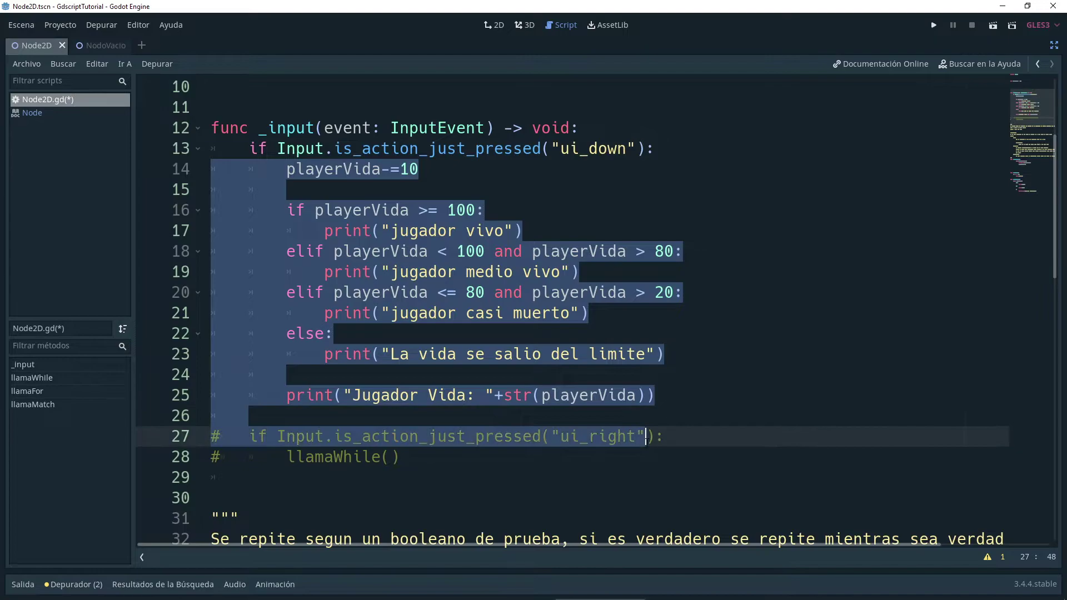
click(305, 148)
mouse_move(277, 148)
mouse_down()
mouse_move(599, 148)
mouse_move(280, 148)
mouse_up()
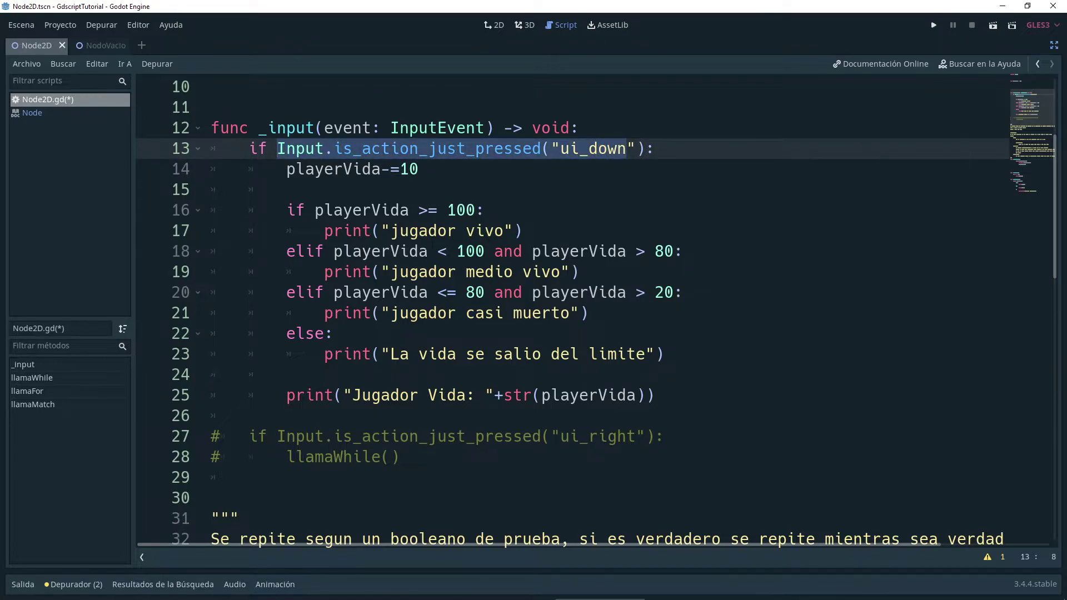
key(ctrl+z)
drag(268, 149, 401, 169)
click(444, 164)
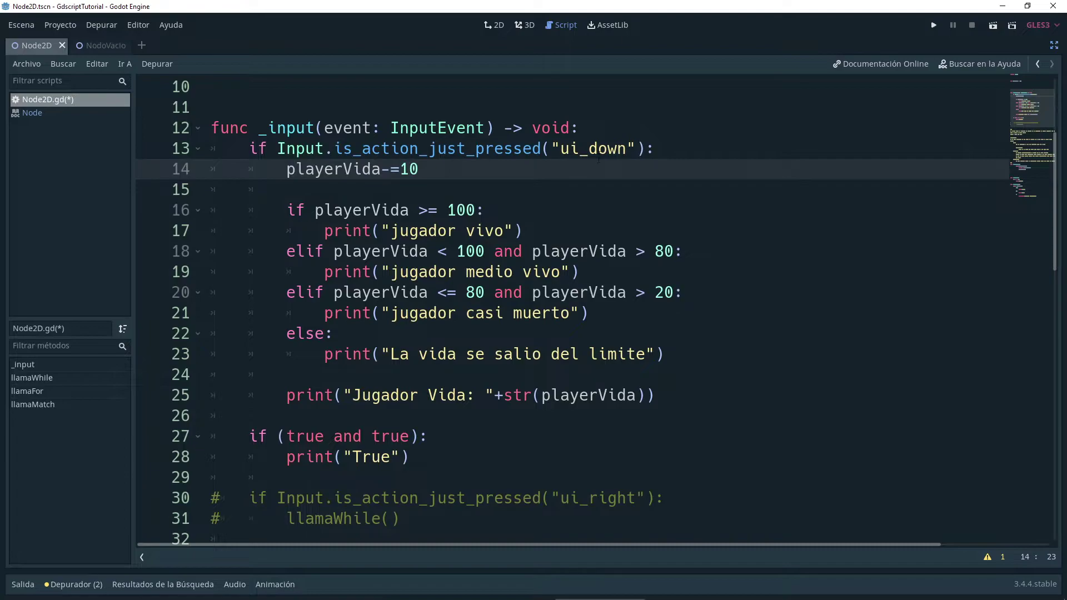
double_click(330, 170)
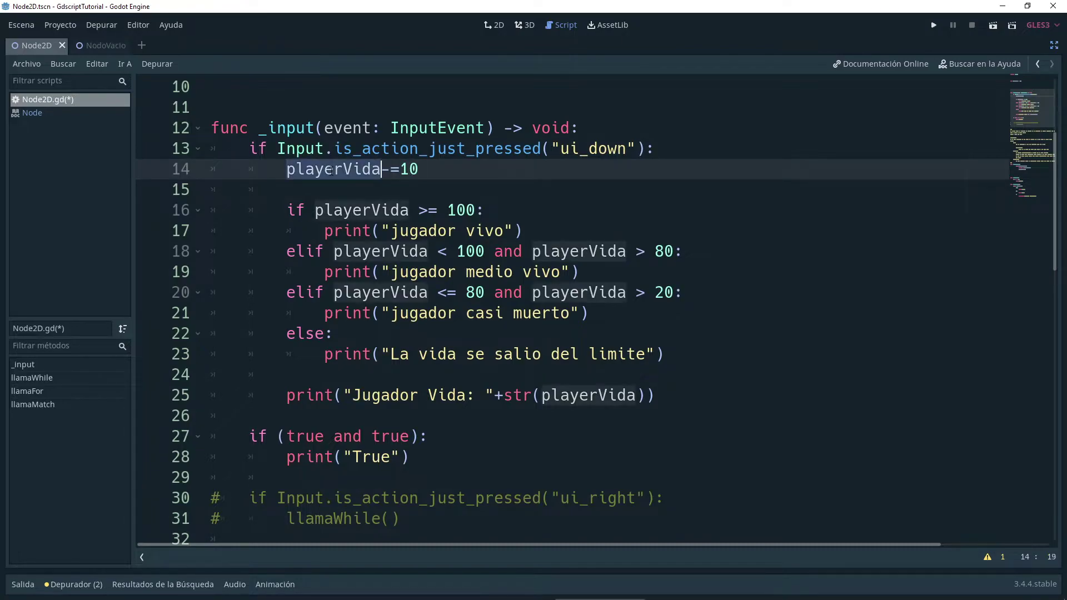
drag(433, 174, 343, 169)
click(428, 169)
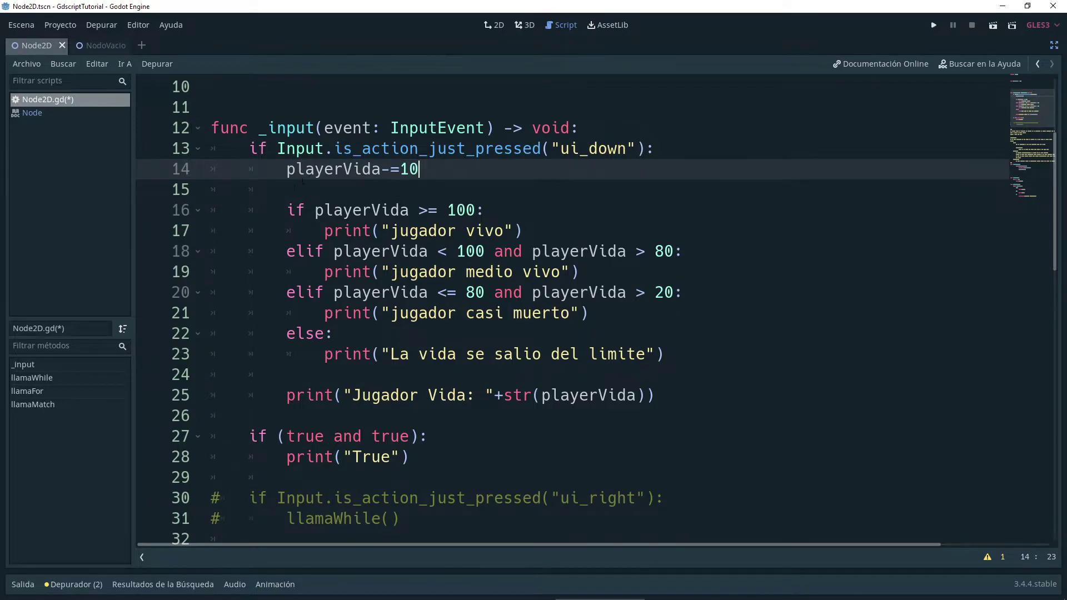
drag(289, 204, 523, 229)
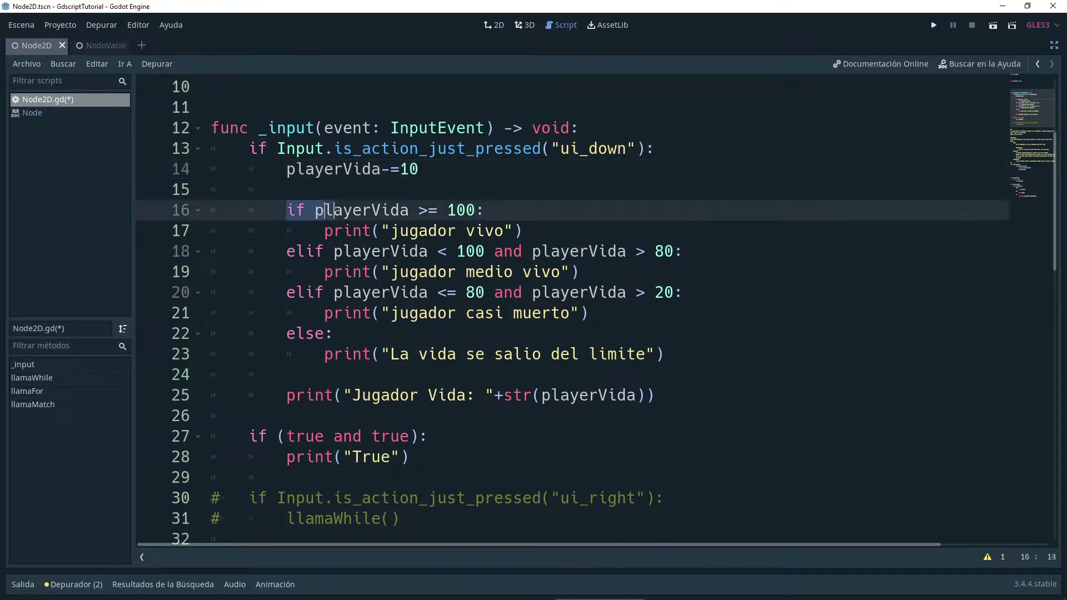
click(525, 229)
triple_click(529, 227)
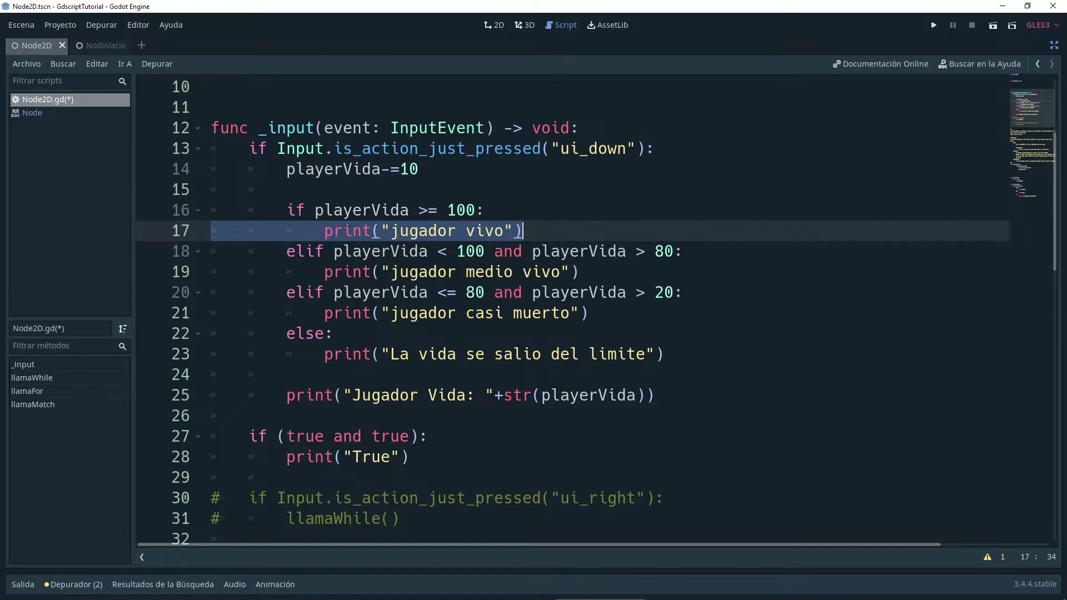
drag(286, 210, 644, 367)
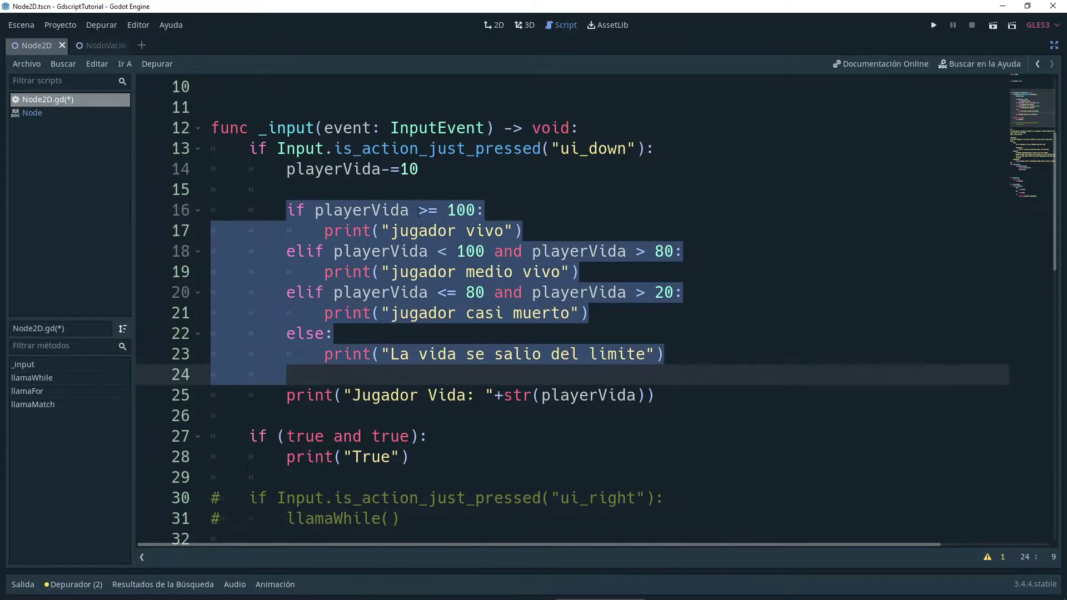
click(391, 210)
drag(296, 169, 419, 169)
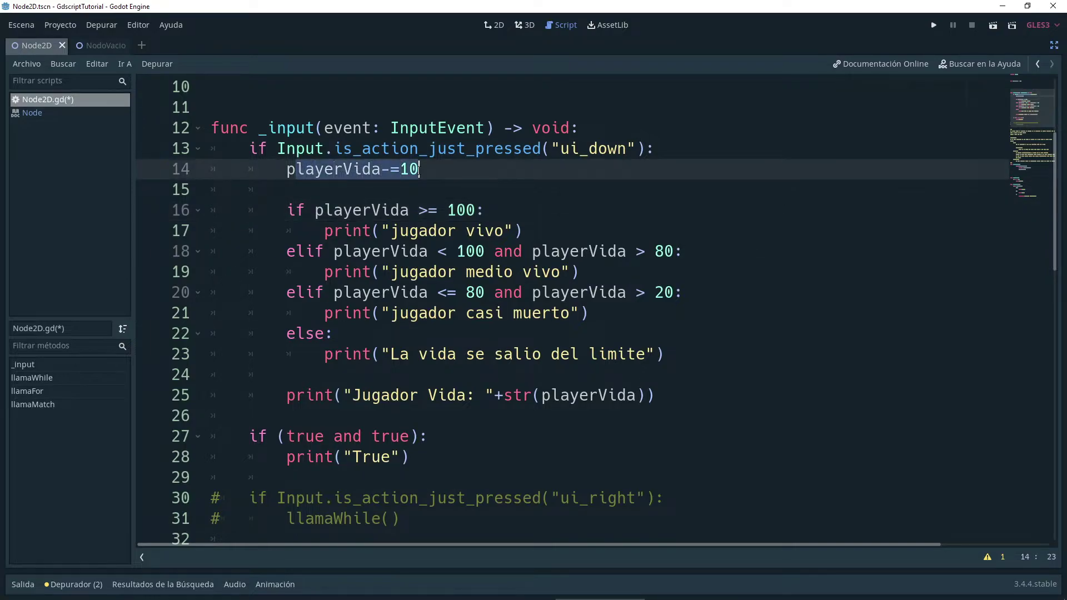
drag(315, 210, 467, 210)
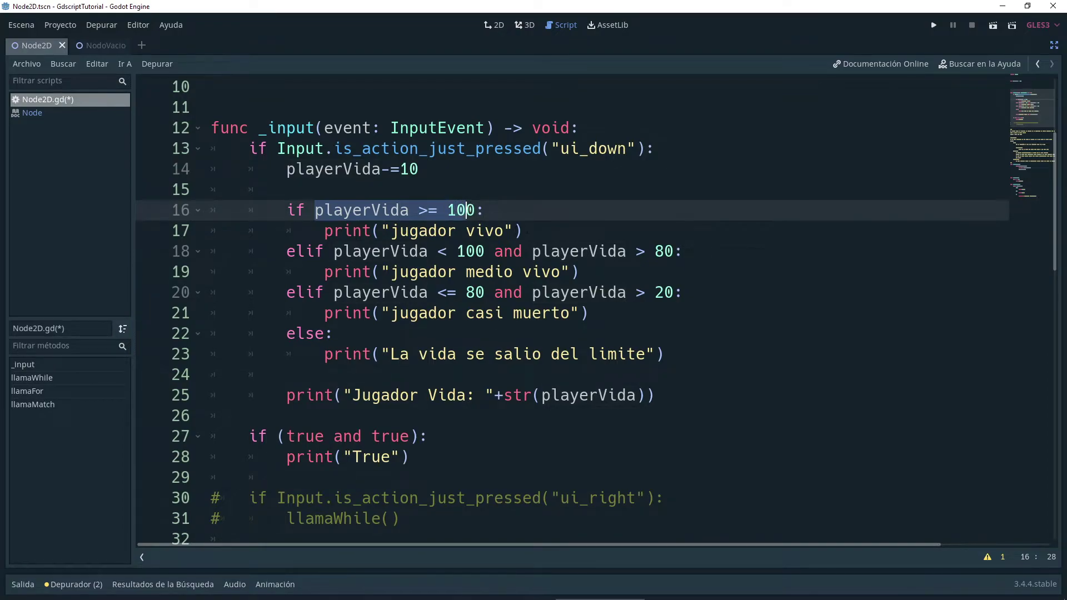
drag(522, 231, 318, 224)
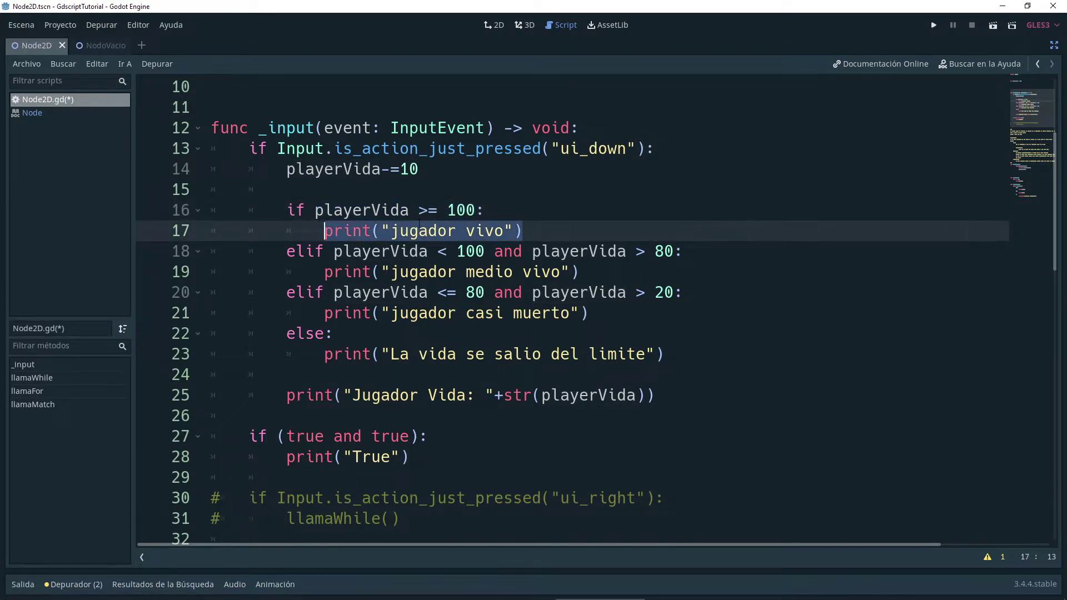
double_click(321, 252)
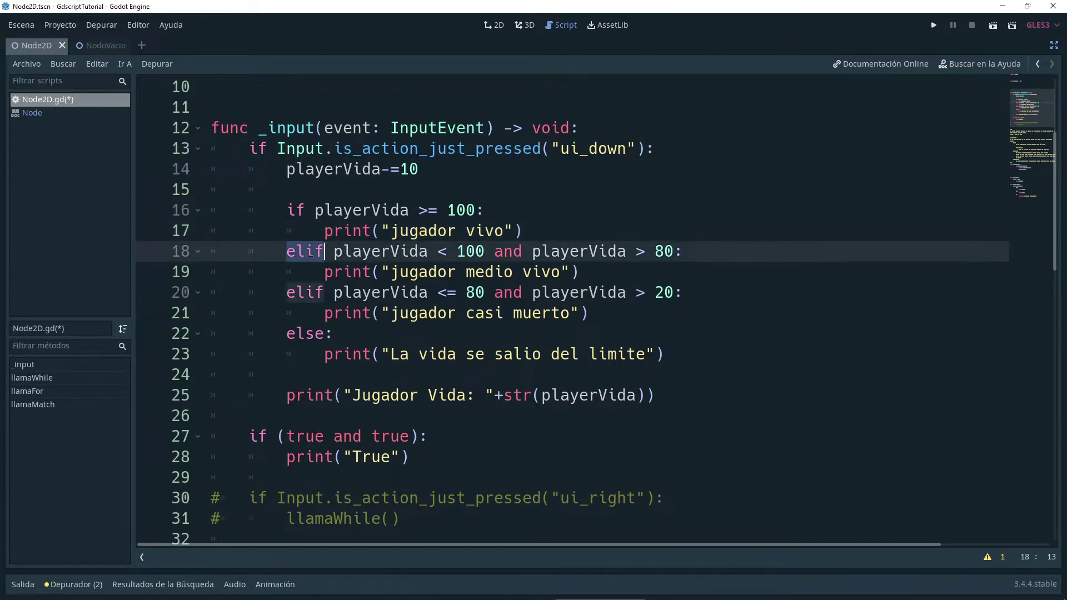
scroll(460, 343, down, 1)
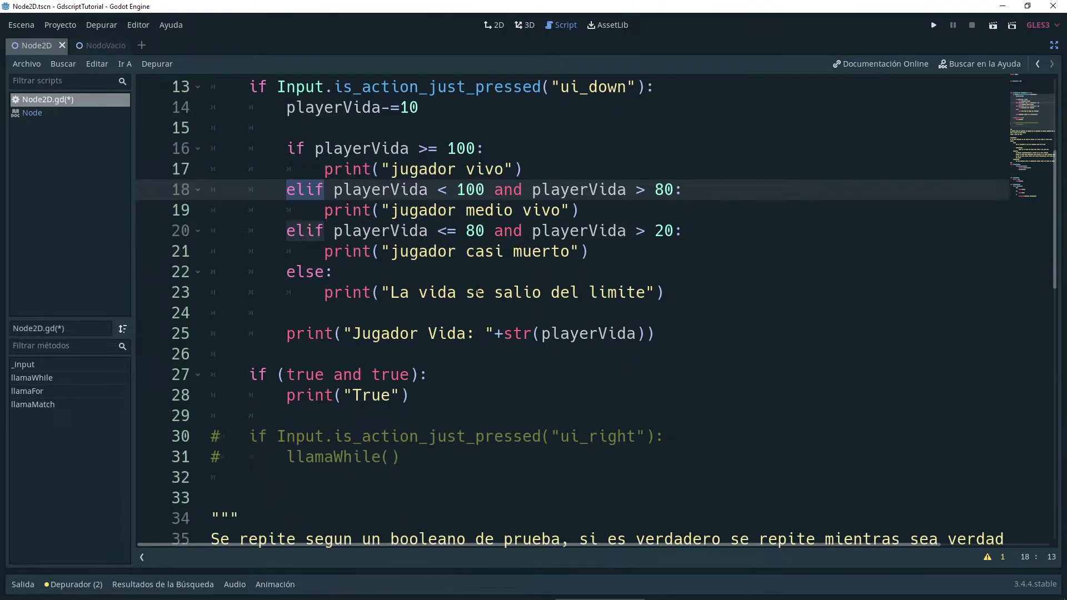
Add two elif: branches on new lines after print("True").
click(461, 395)
scroll(460, 344, down, 2)
key(Return)
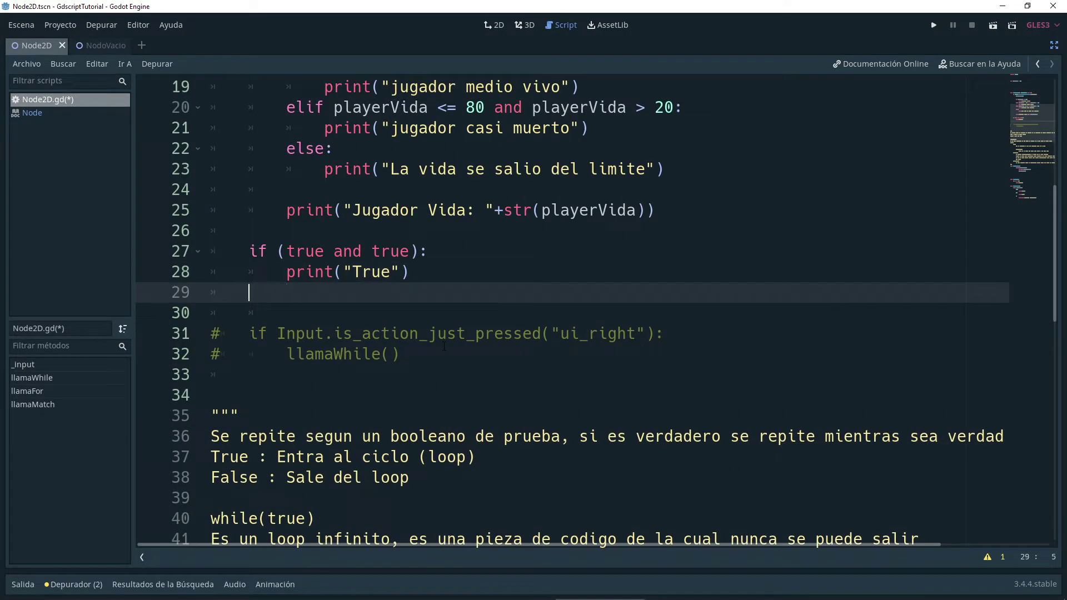
text(elif:)
key(Return)
key(BackSpace)
text(elif:)
Add a third elif: and an else: branch, then highlight the if (true and true) condition.
key(Return)
key(BackSpace)
text(elif)
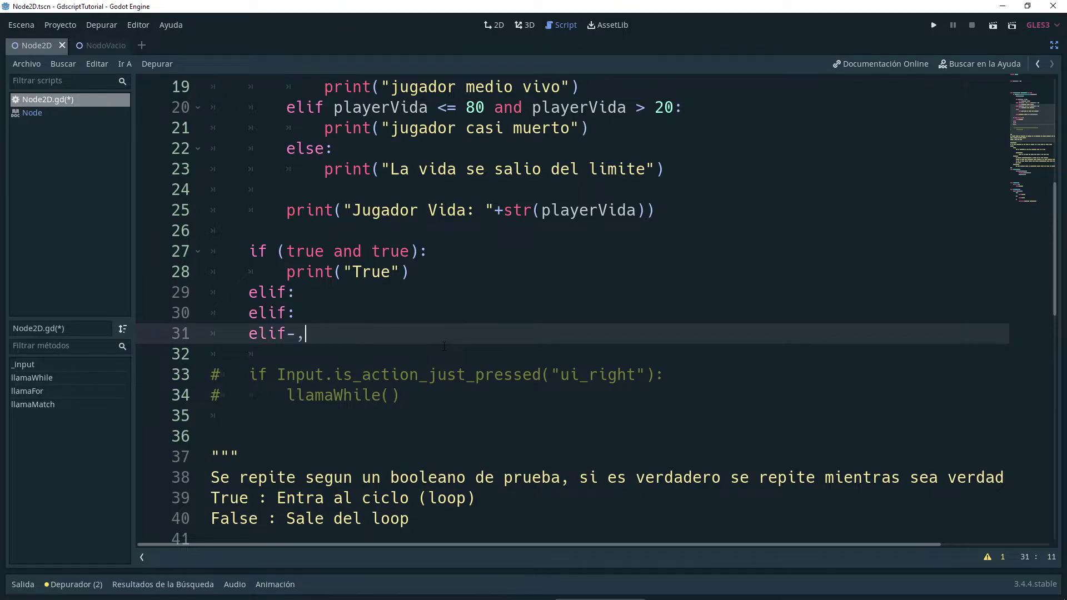
text(:)
key(Return)
key(BackSpace)
key(Return)
text(else:)
key(Return)
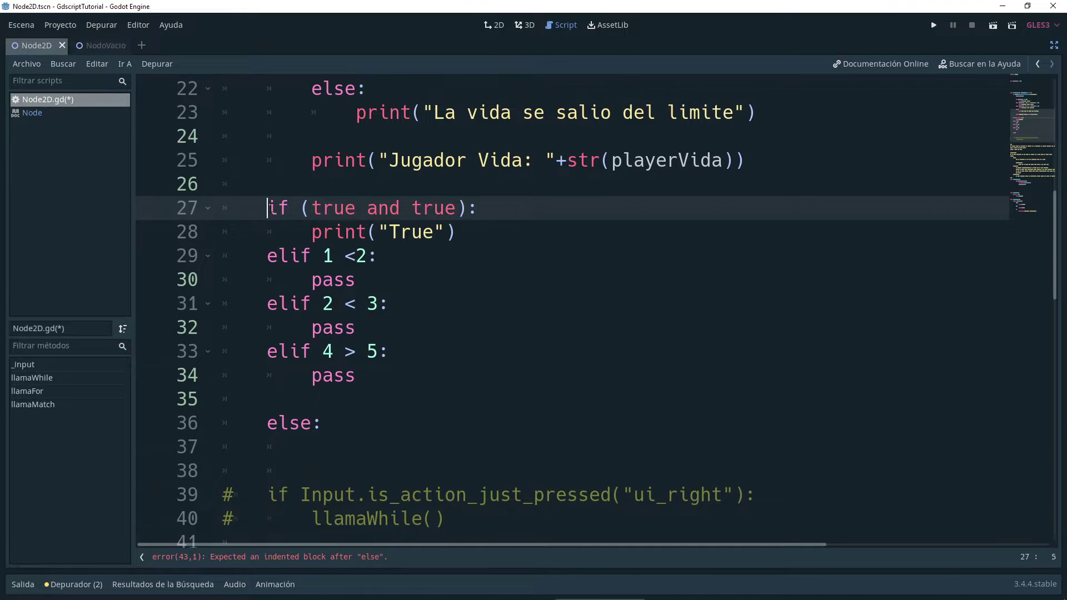
click(290, 207)
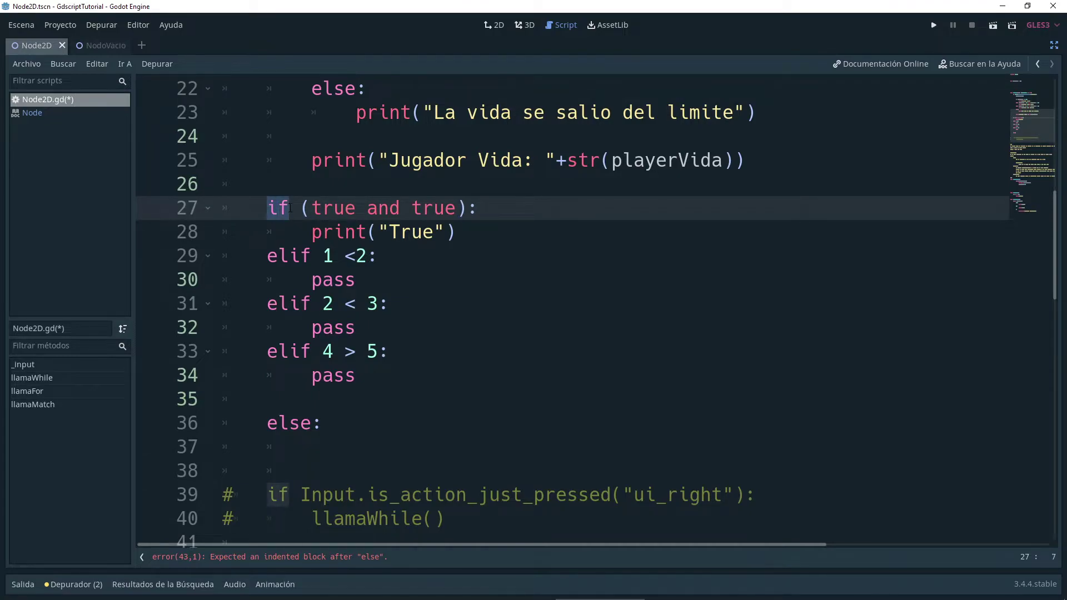
drag(267, 208, 468, 208)
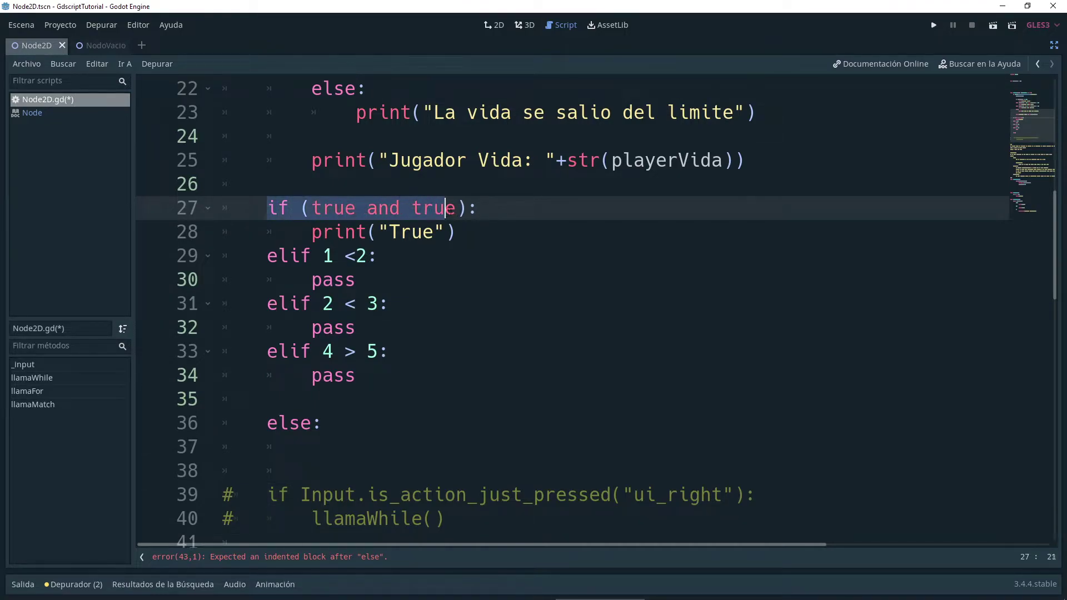
Highlight the if (true and true) condition and the first elif with its pass.
drag(472, 210, 479, 209)
mouse_move(269, 207)
mouse_down()
mouse_move(467, 208)
mouse_move(466, 237)
mouse_up()
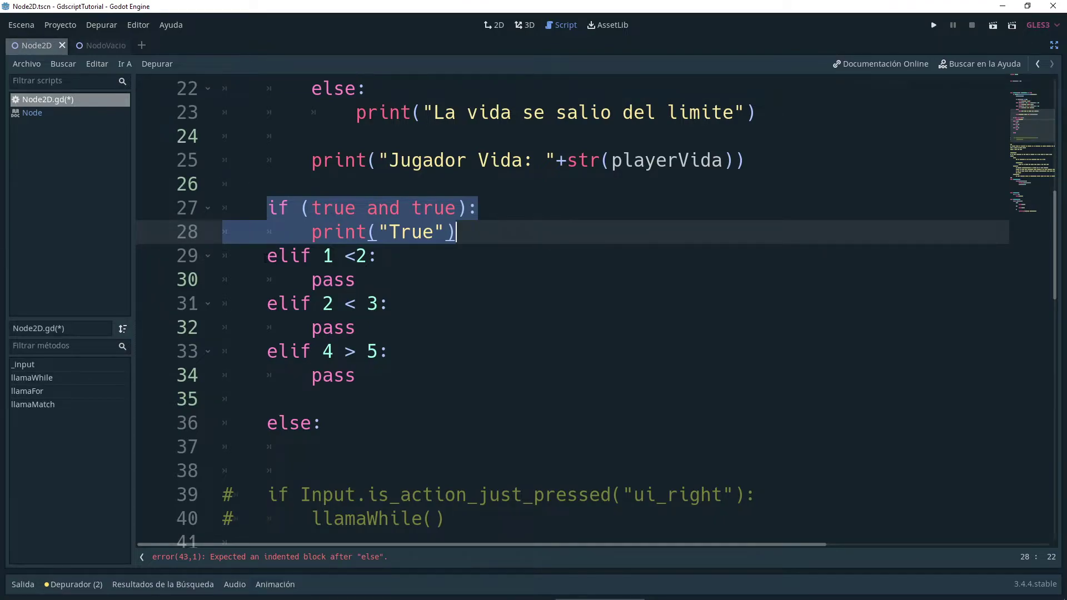
double_click(310, 255)
key(shift+Right)
key(shift+Right)
key(shift+Right)
key(shift+Right)
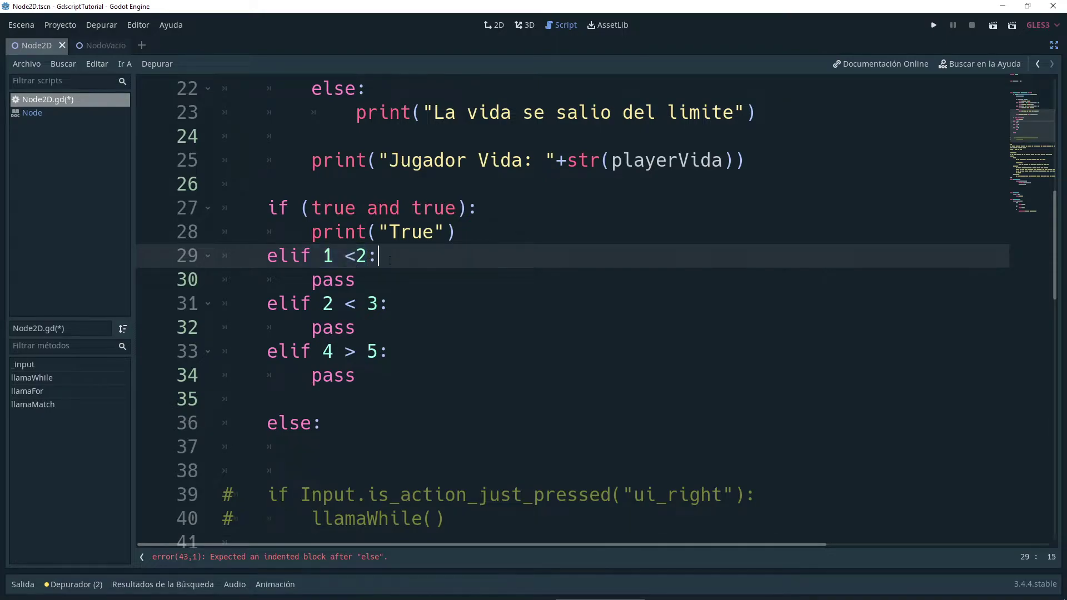
triple_click(389, 279)
drag(322, 279, 380, 286)
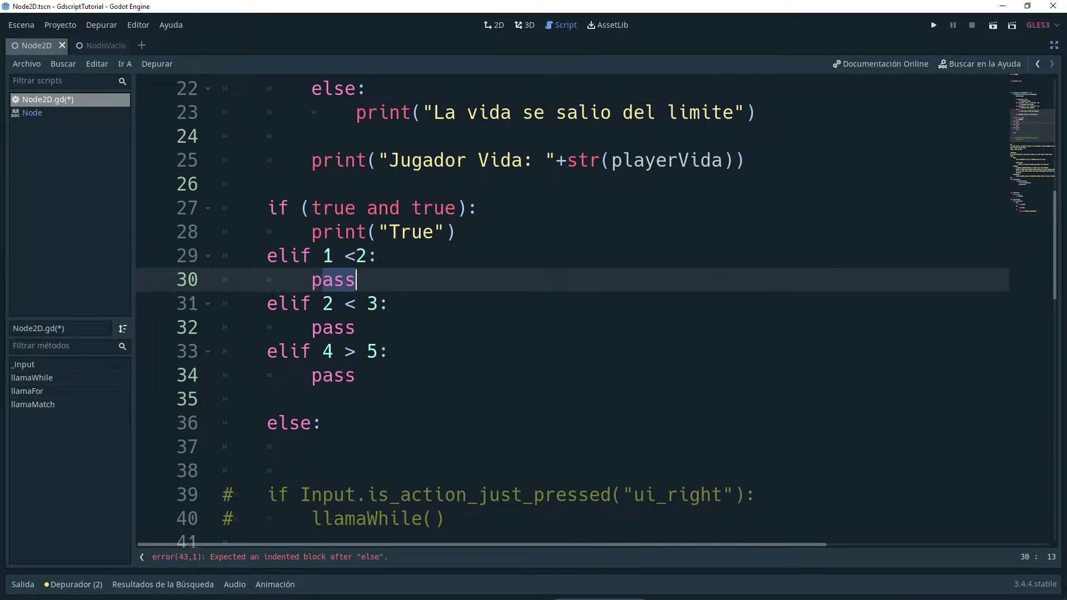
Point out the second elif's 2 < 3 condition, its pass, the third elif and else.
click(280, 303)
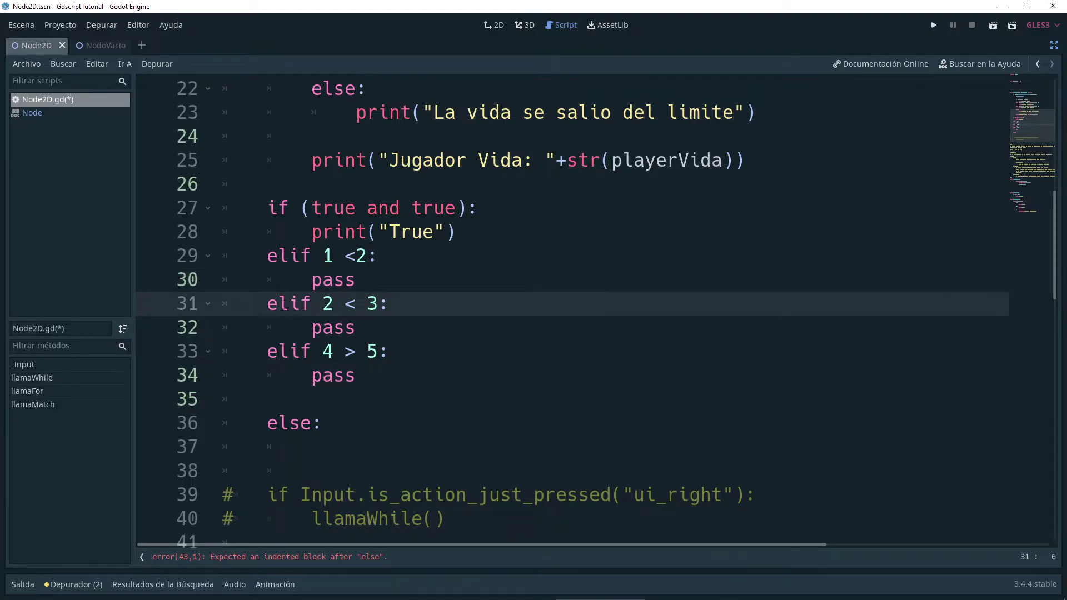
double_click(327, 303)
click(324, 303)
drag(327, 304, 355, 327)
click(404, 315)
click(409, 335)
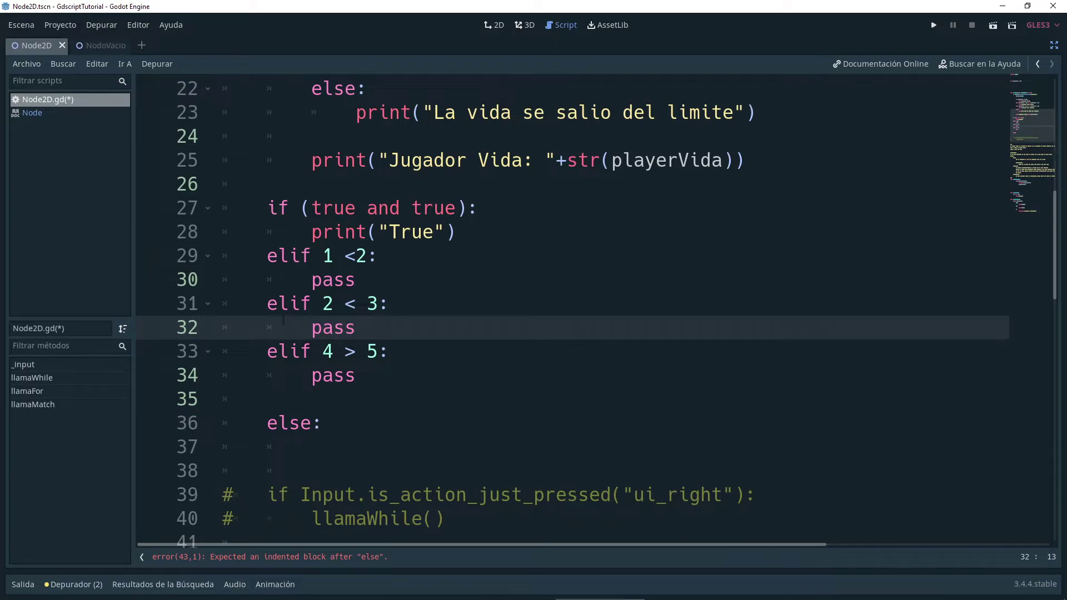
click(288, 351)
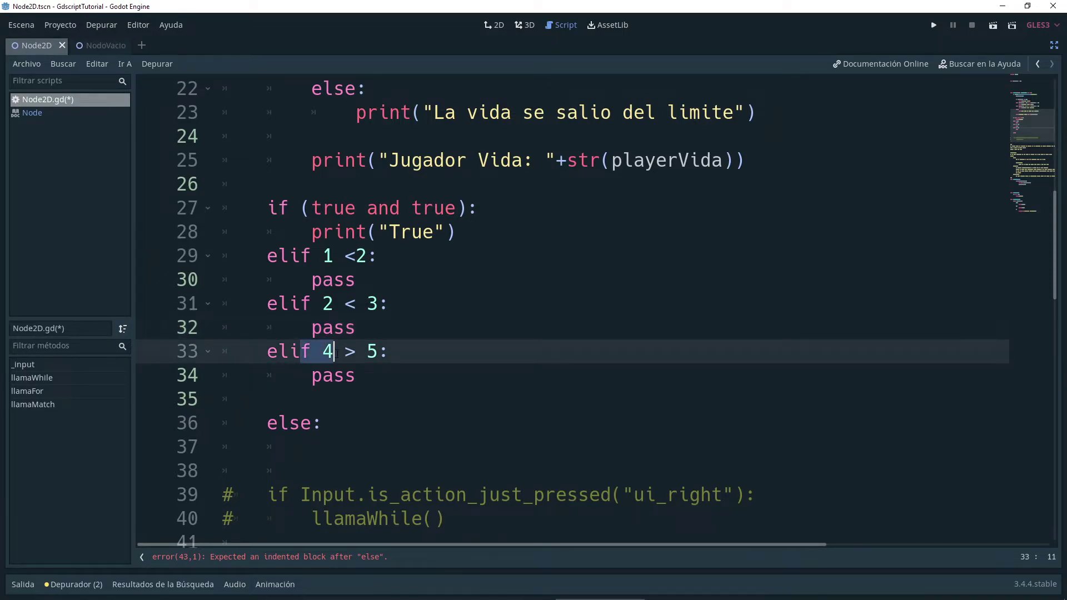
click(341, 375)
Add a new indented blank line directly under else:.
scroll(341, 375, down, 1)
drag(311, 375, 294, 352)
click(321, 352)
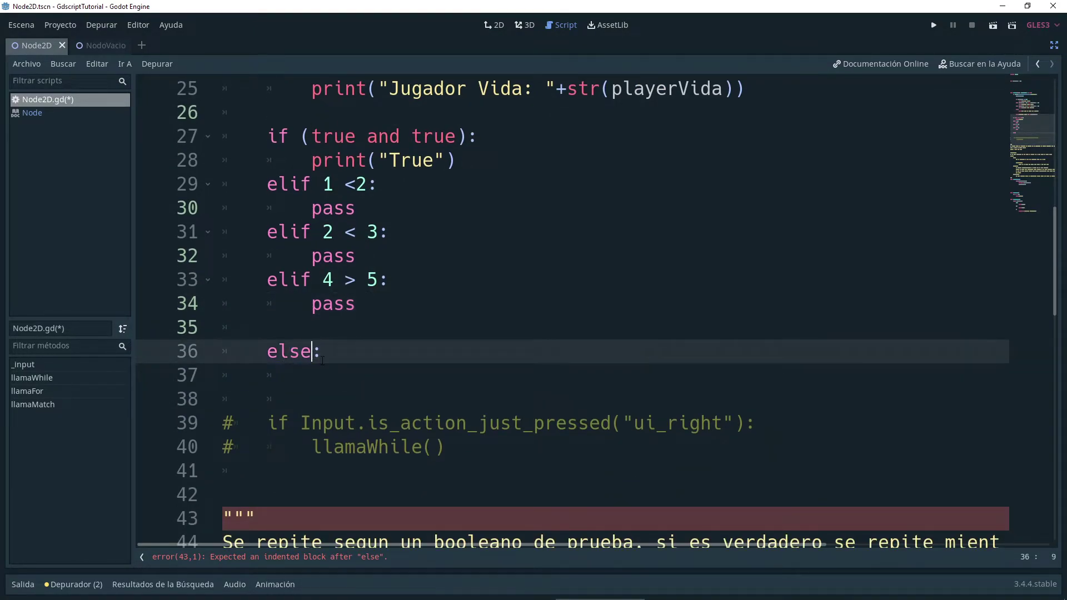
scroll(321, 351, up, 1)
drag(323, 423, 289, 207)
click(309, 351)
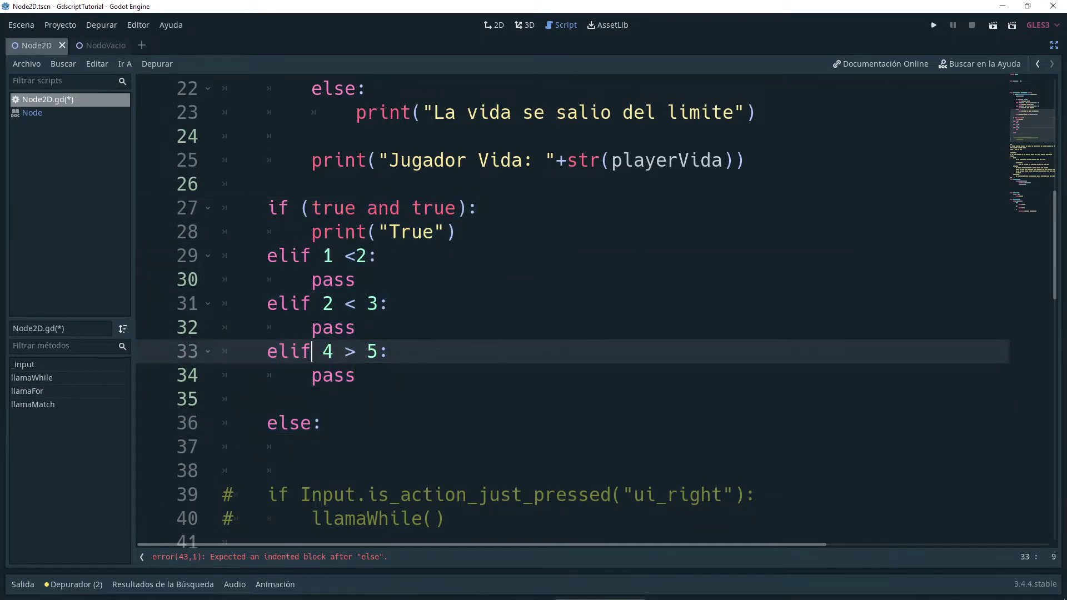
click(321, 422)
scroll(322, 423, down, 1)
key(Return)
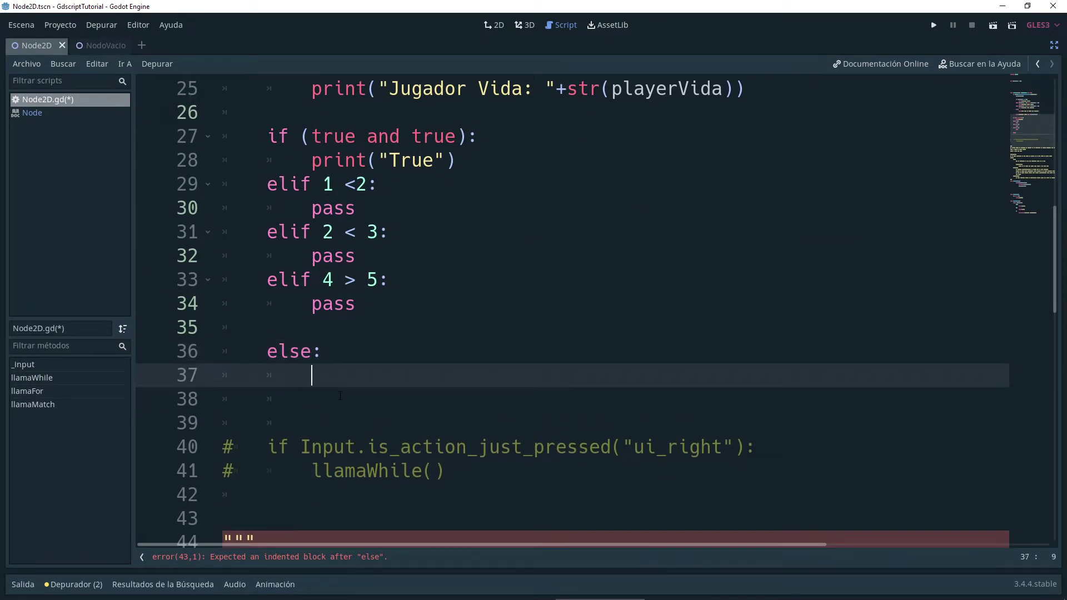
text(pass)
ctrl+scroll(348, 389, down, 1)
click(345, 436)
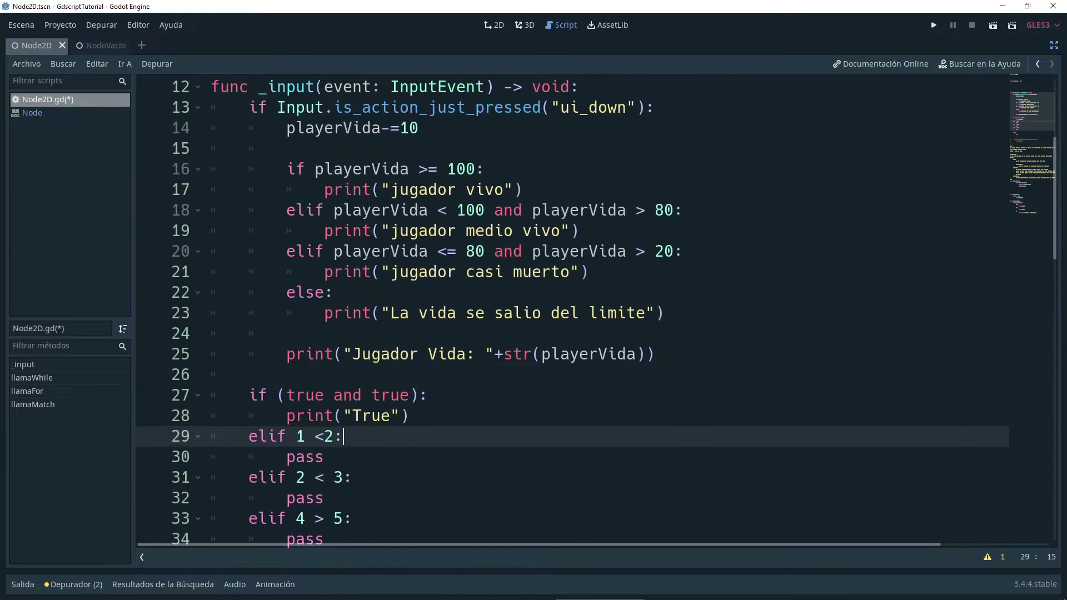
drag(656, 354, 248, 108)
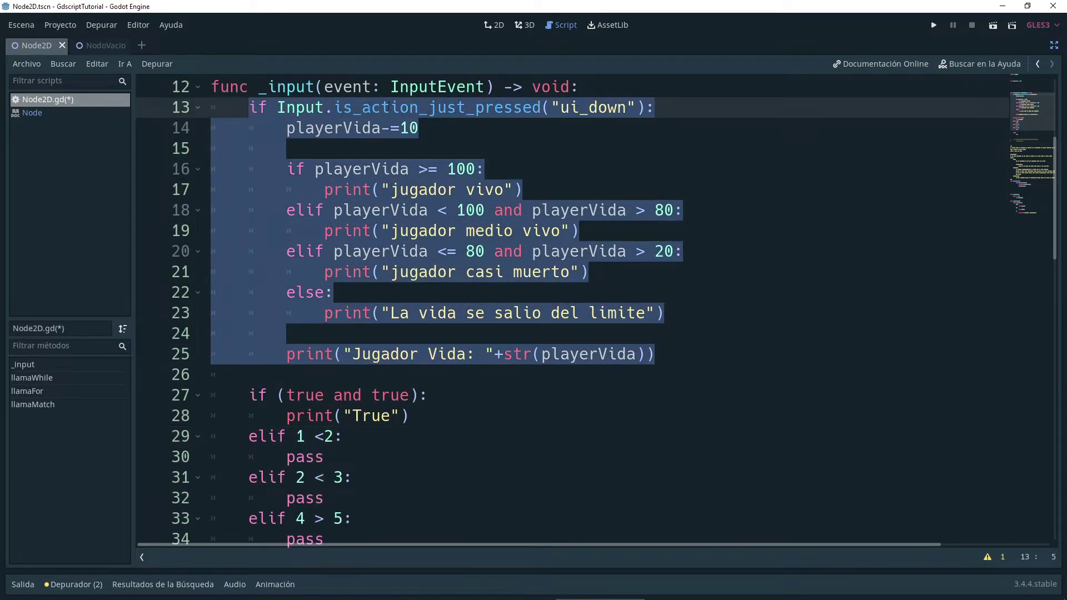
scroll(444, 223, down, 1)
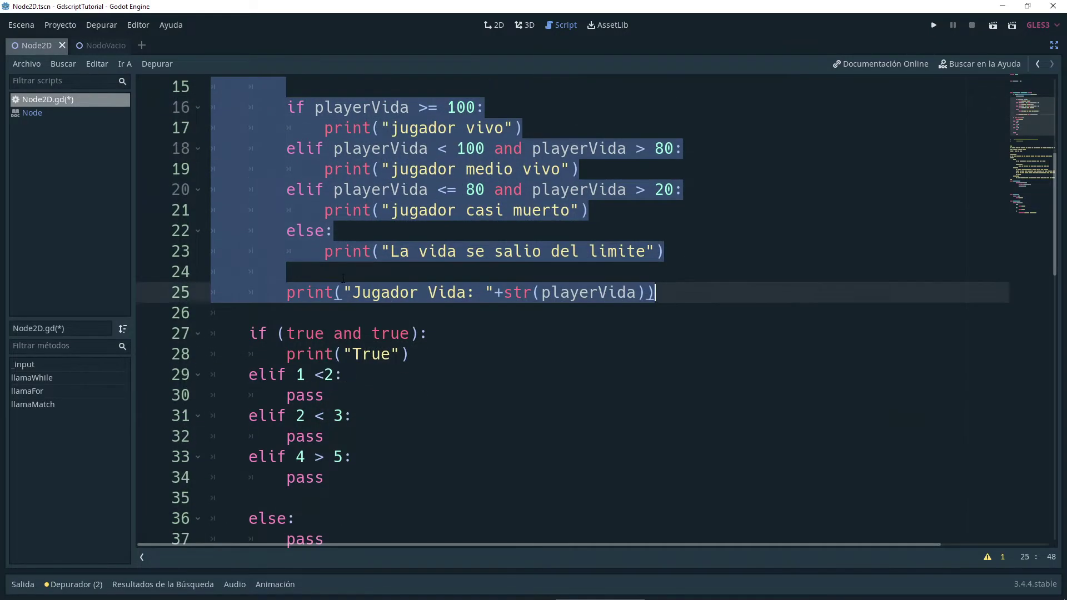
scroll(443, 223, up, 3)
click(286, 456)
drag(249, 231, 580, 354)
shift+click(656, 477)
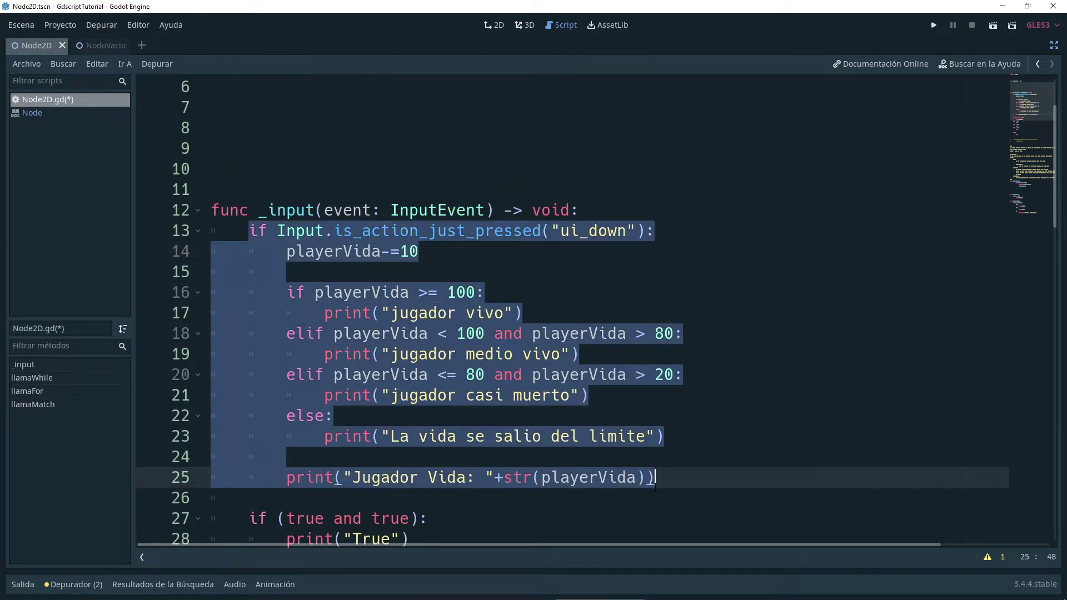
scroll(245, 213, down, 5)
drag(248, 210, 438, 416)
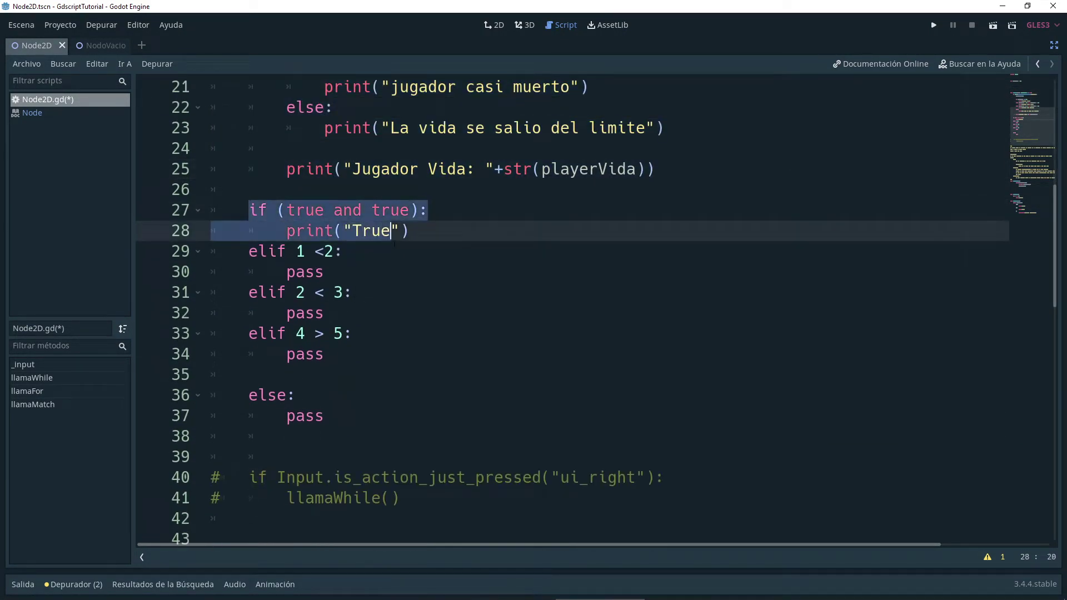
scroll(447, 372, up, 2)
ctrl+scroll(452, 361, down, 1)
scroll(454, 351, up, 2)
click(350, 167)
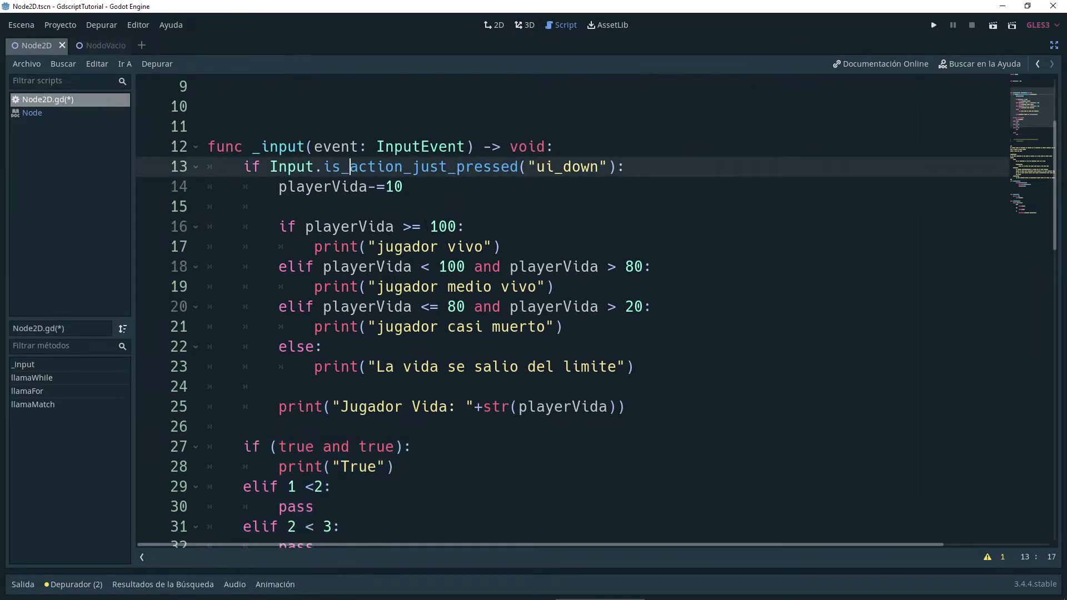
scroll(352, 164, down, 7)
scroll(352, 165, up, 1)
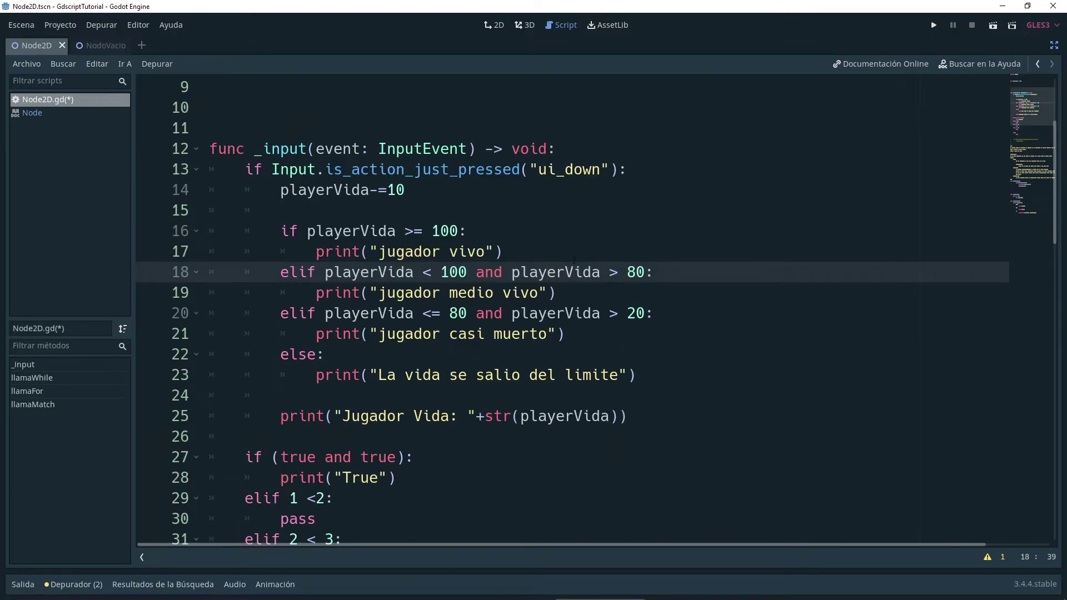
key(F5)
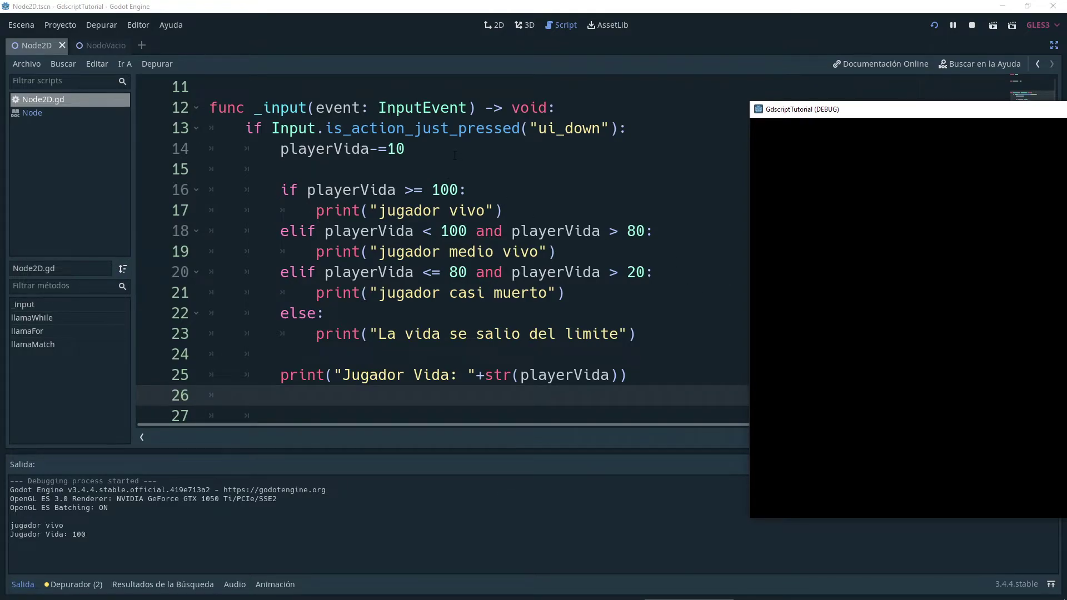
Review the Output showing jugador vivo at Jugador Vida 100, then lower health by 10 in game.
scroll(455, 156, up, 2)
scroll(455, 156, down, 1)
scroll(428, 224, down, 1)
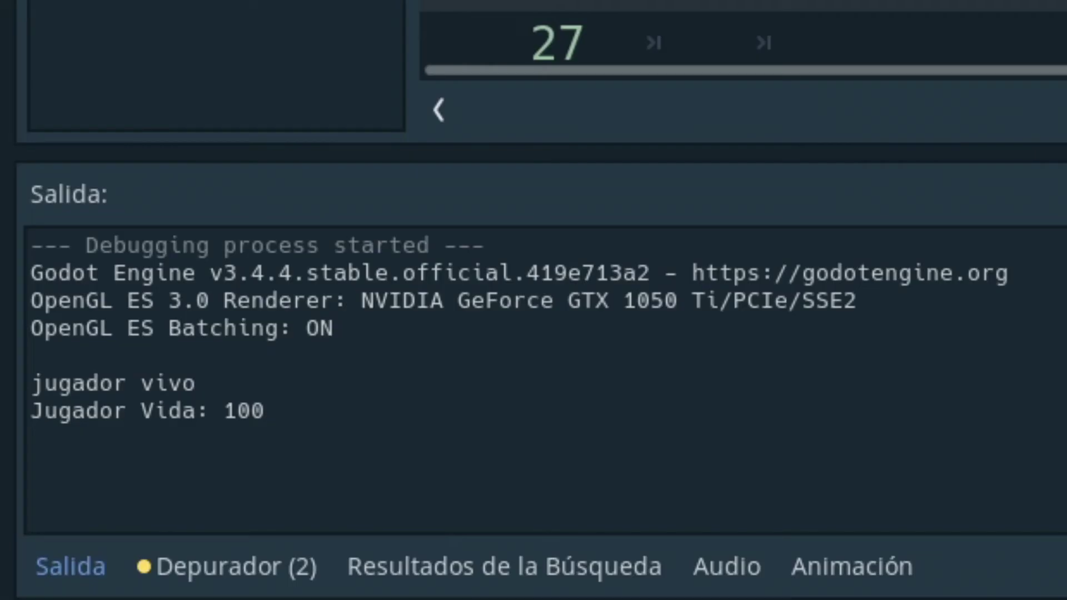
scroll(428, 250, down, 1)
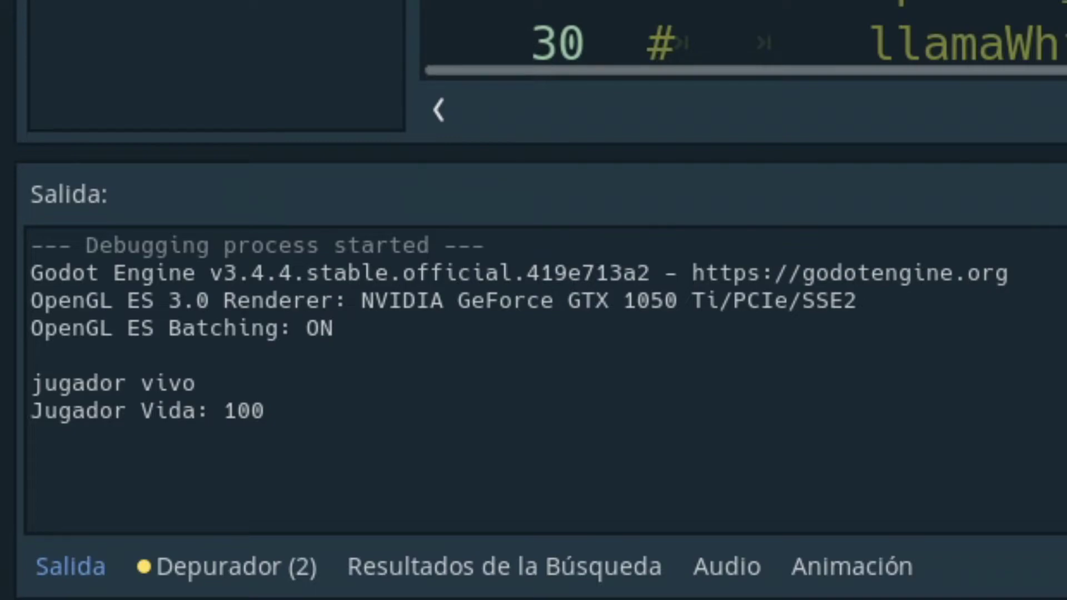
scroll(722, 39, up, 1)
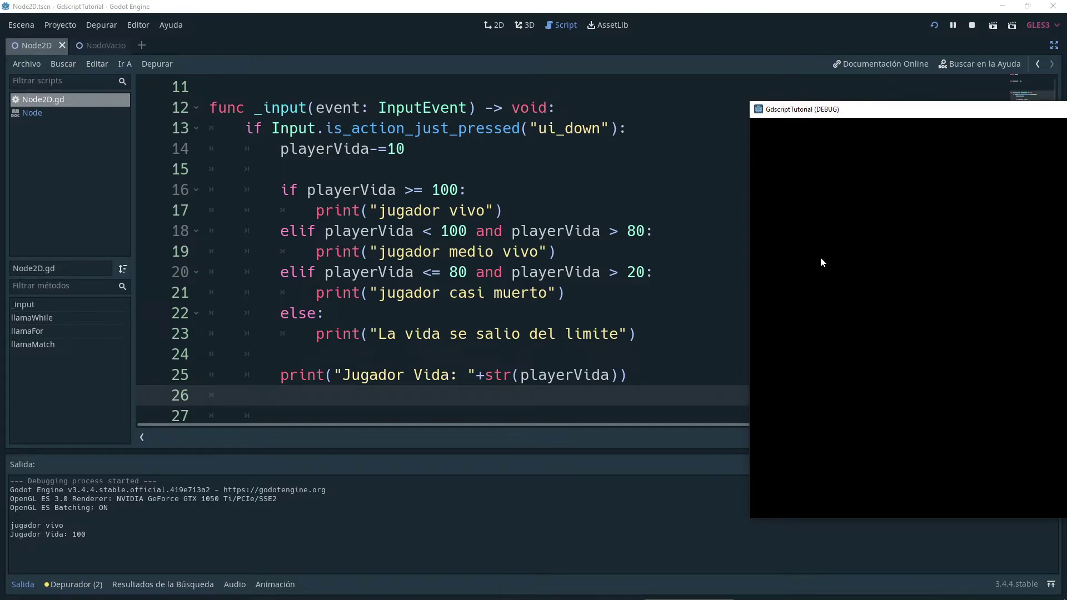
key(Down)
key(Down)
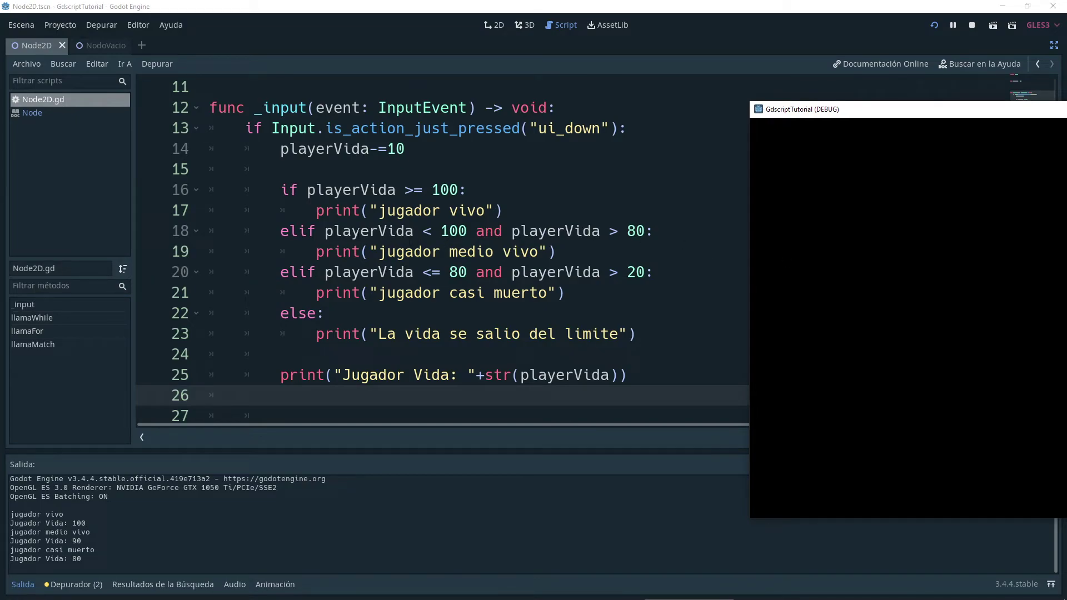
Highlight the first elif condition on line 18 and its elif keyword.
drag(332, 231, 637, 231)
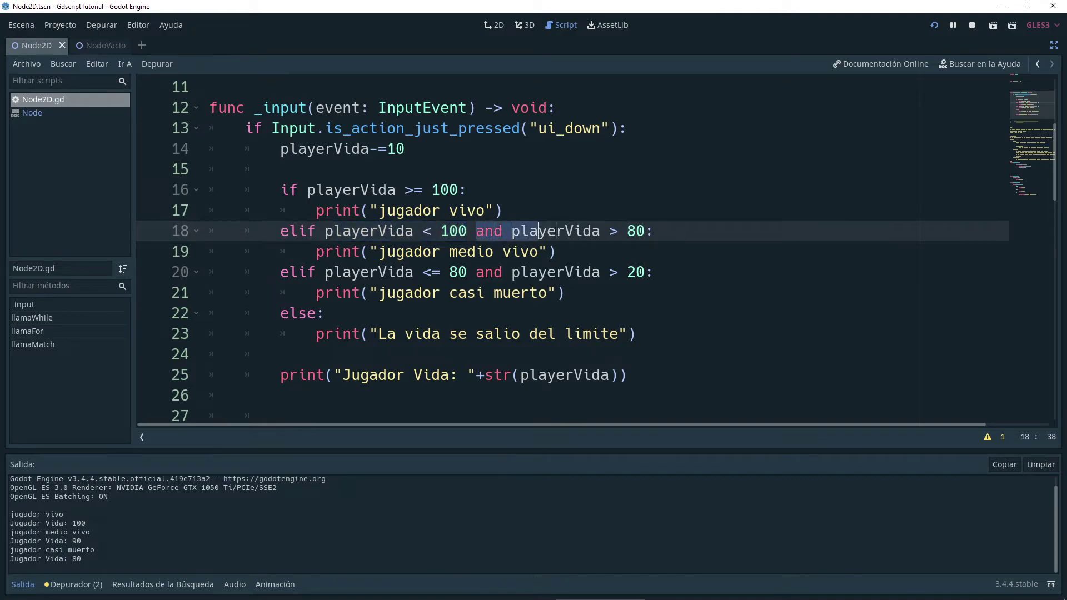
click(637, 230)
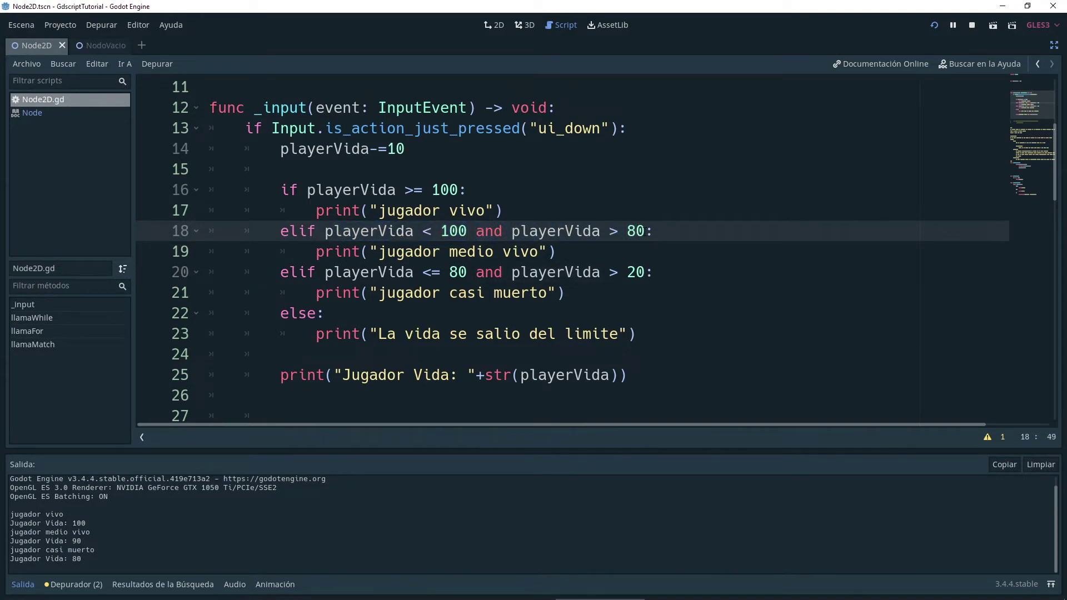
mouse_move(639, 231)
mouse_down()
mouse_move(286, 211)
mouse_move(370, 230)
mouse_up()
click(288, 233)
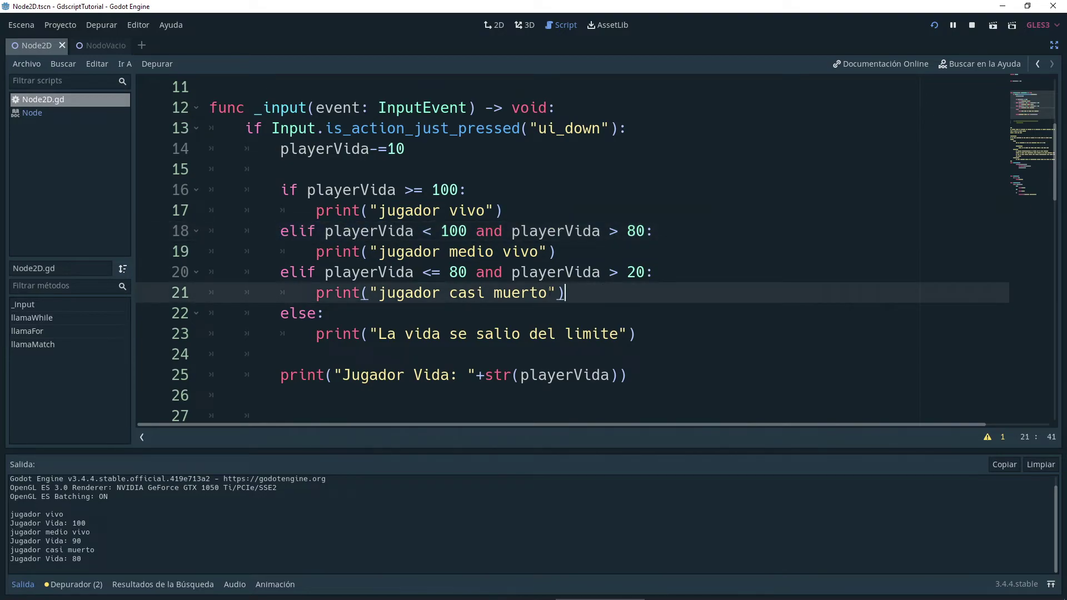
Highlight the second elif block on lines 20–21, its 80 limit and >20 comparison, then return to the game.
drag(564, 292, 308, 271)
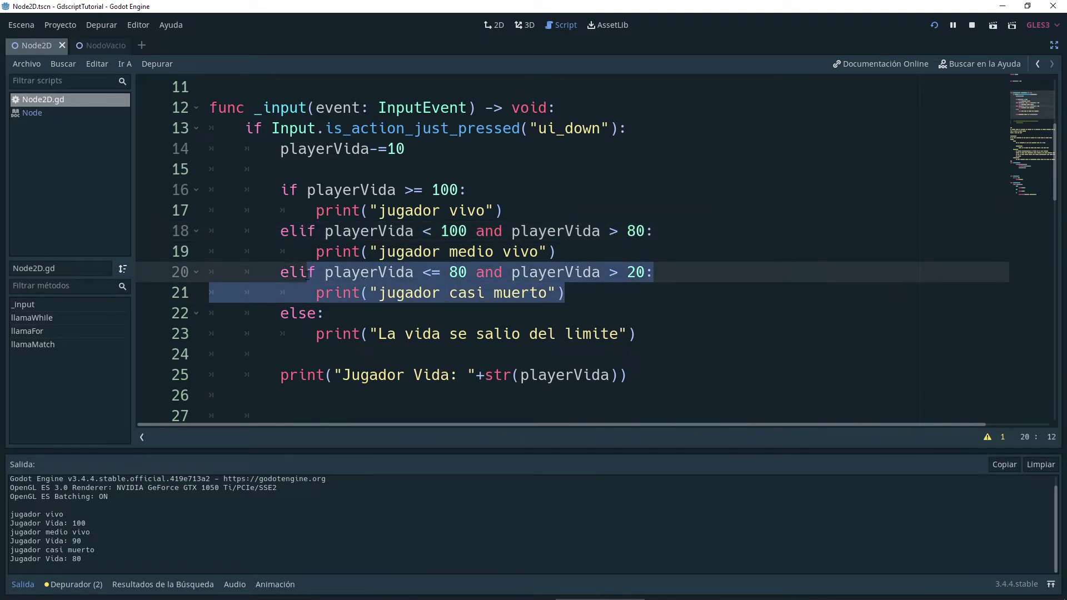
click(301, 267)
drag(392, 273, 428, 272)
click(467, 271)
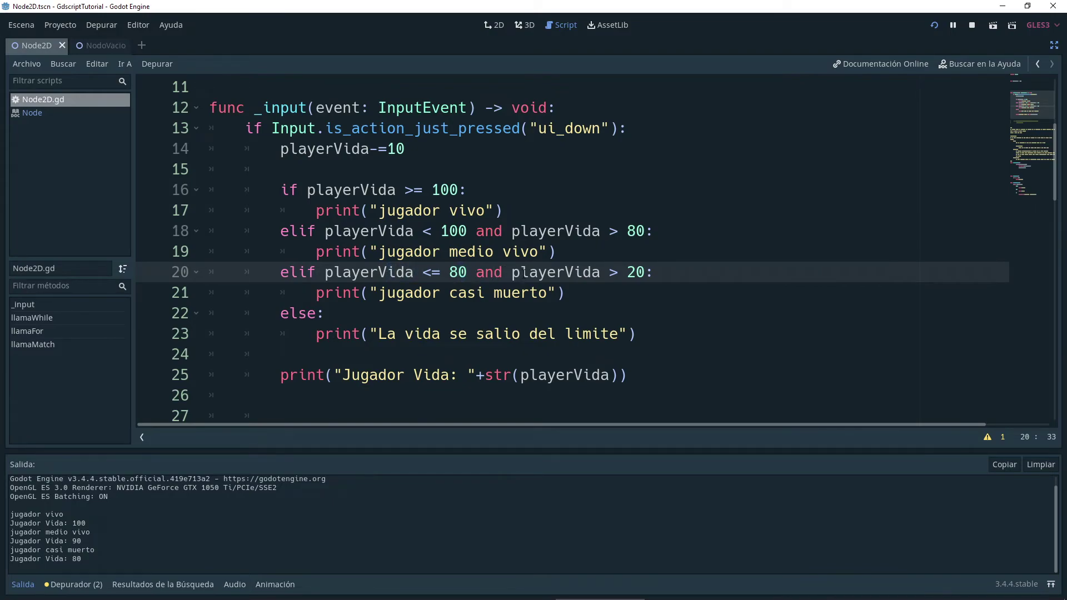
drag(521, 272, 637, 272)
click(611, 272)
click(564, 293)
drag(564, 293, 484, 273)
click(449, 272)
drag(565, 293, 305, 282)
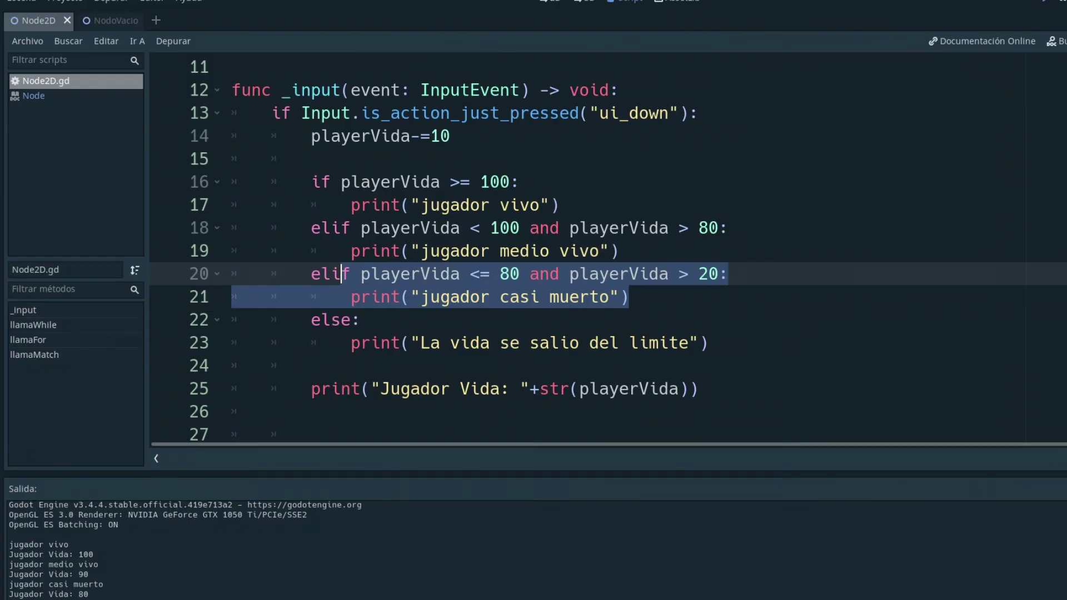
key(alt+Tab)
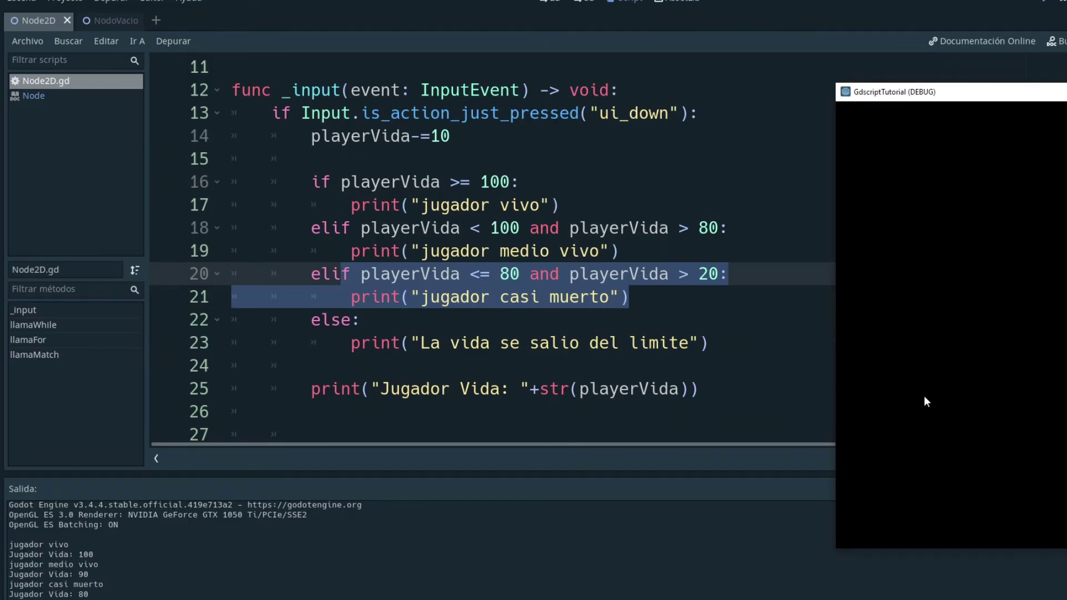
Lower health twice more so Output reaches La vida se salio del limite at Vida 20.
key(Down)
key(Down)
key(Down)
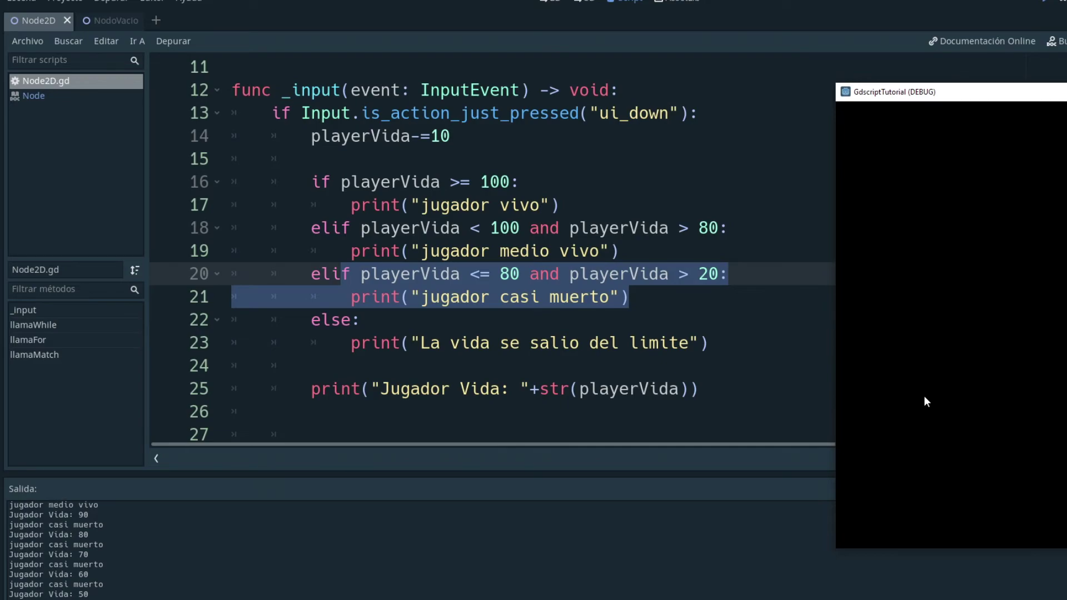
key(Down)
key(Down)
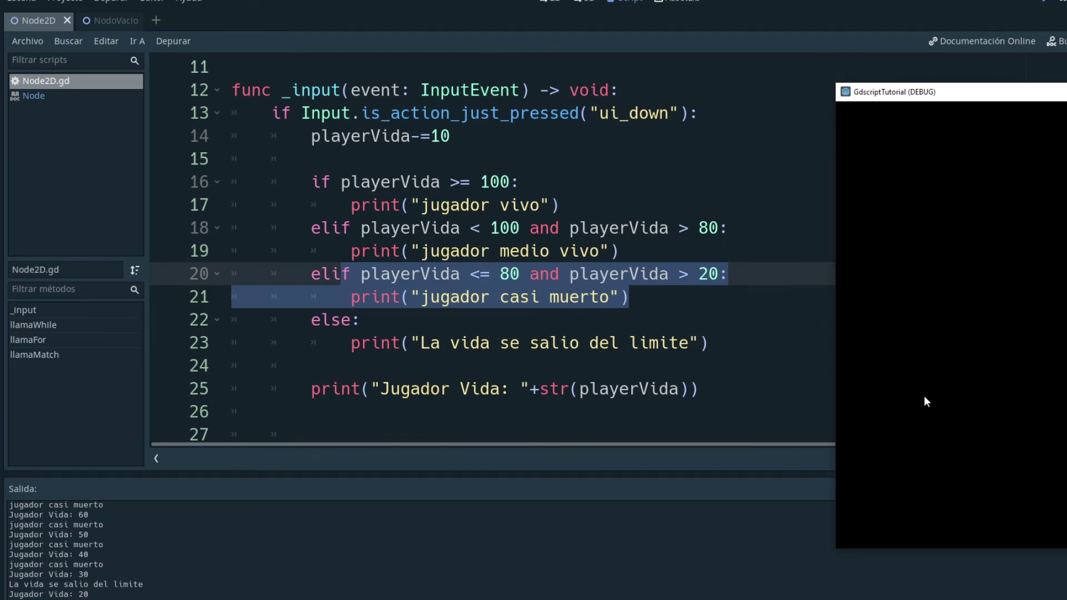
click(460, 296)
Highlight the condition lines 19–22 and the else block on lines 22–23.
drag(360, 319, 353, 252)
click(354, 254)
drag(709, 343, 305, 318)
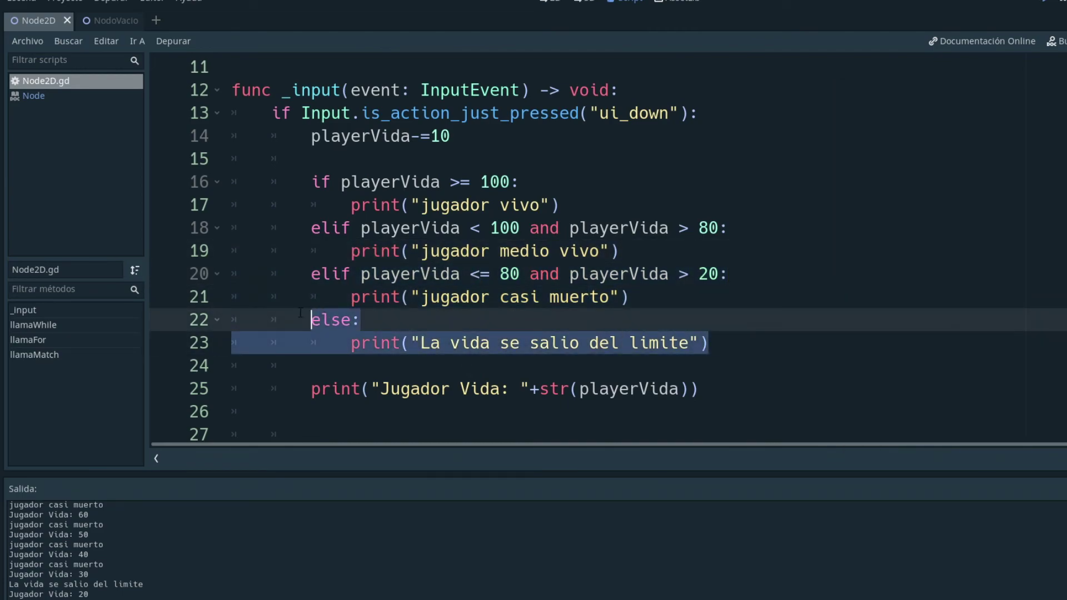
click(479, 336)
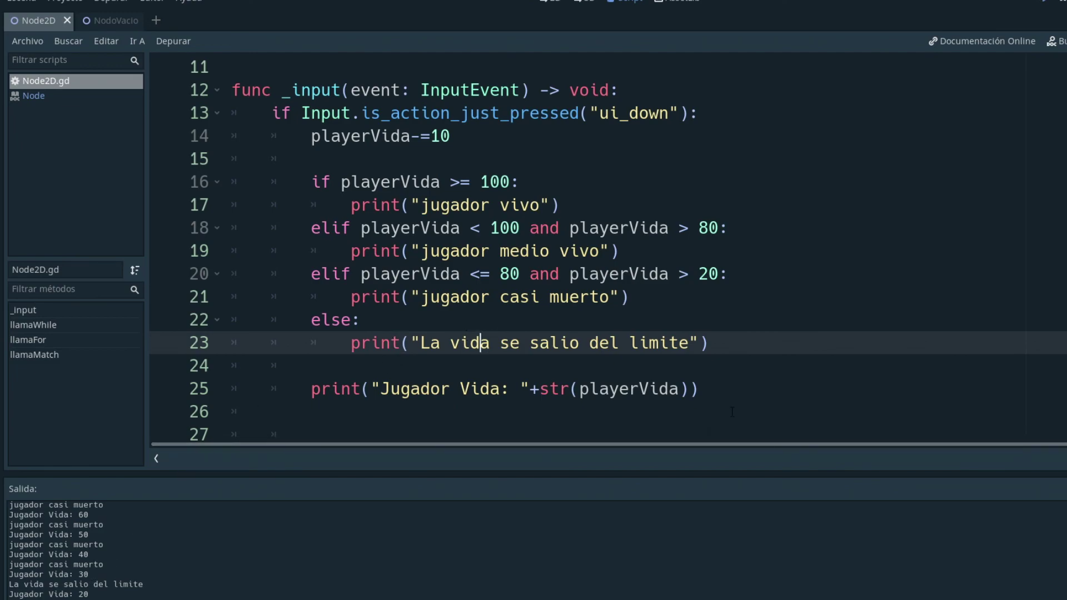
scroll(717, 347, down, 1)
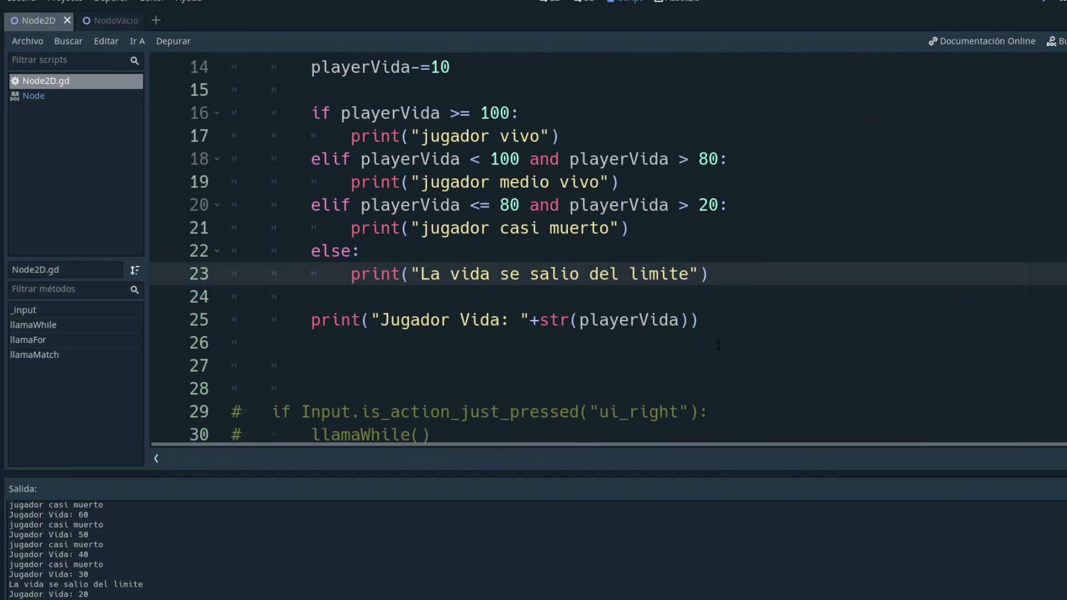